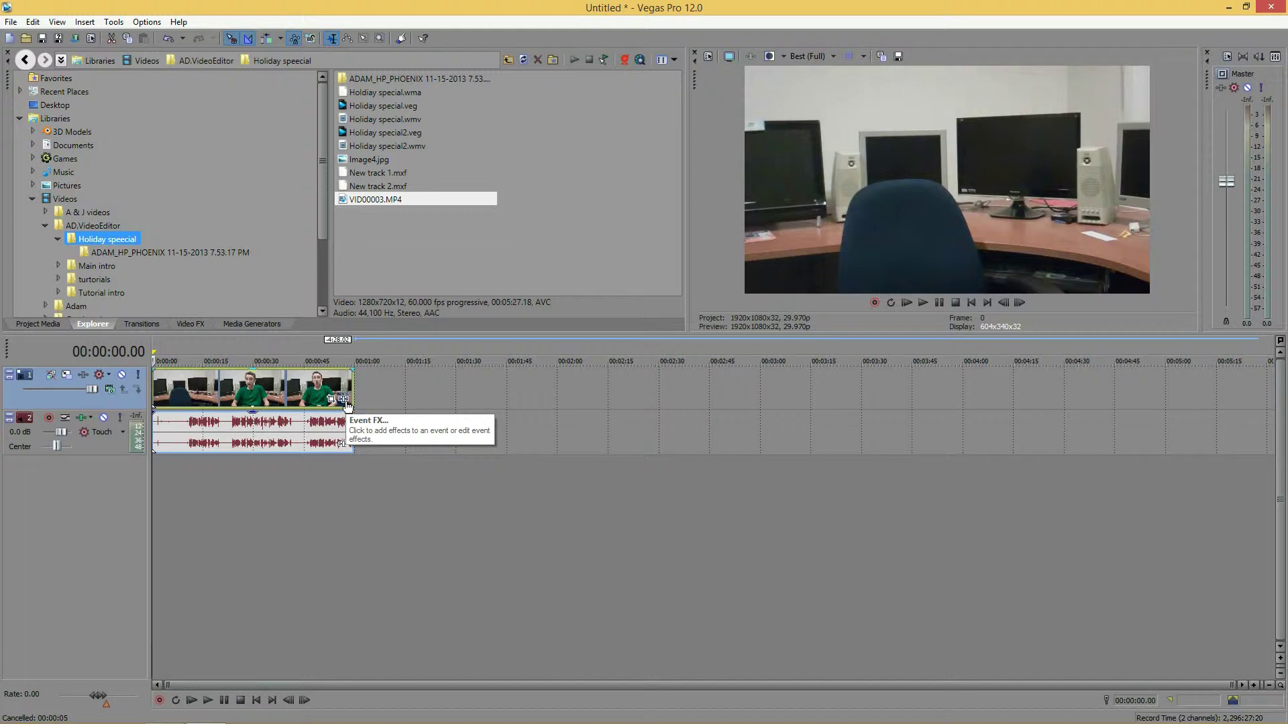
Add the Sony Cookie Cutter effect to the video event on the timeline.
left_click(345, 401)
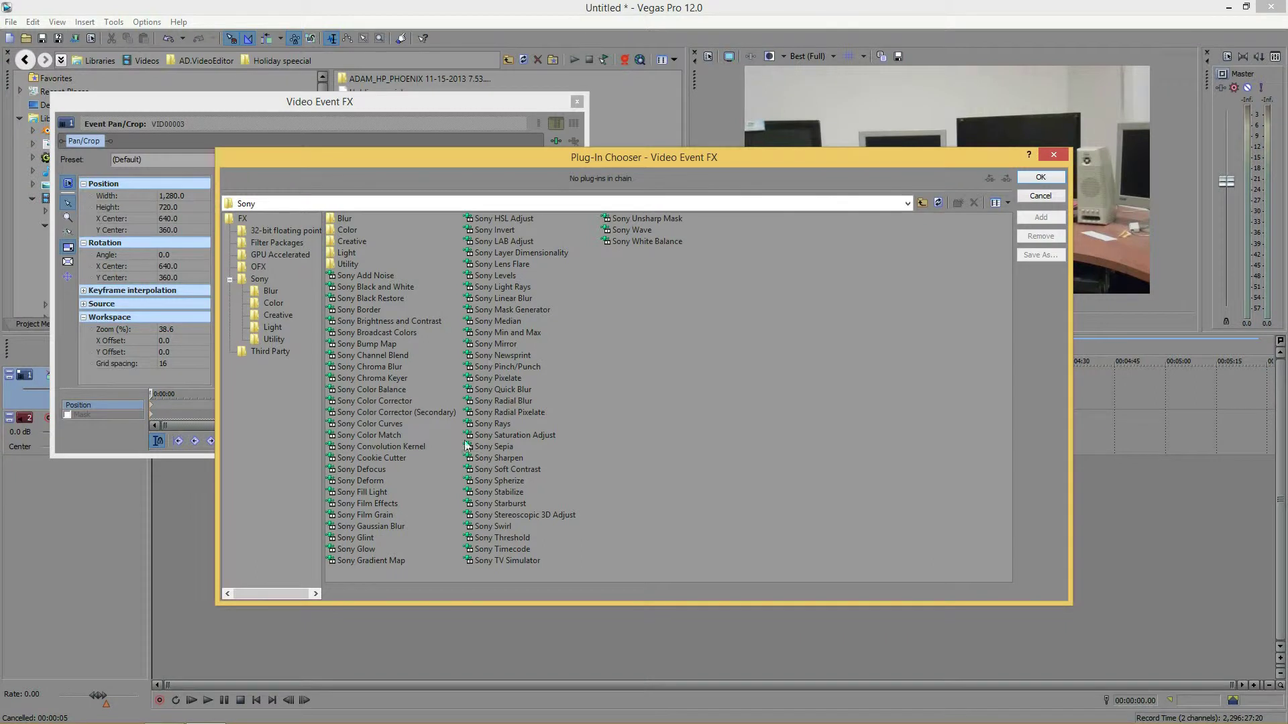
left_click(347, 457)
double_click(357, 460)
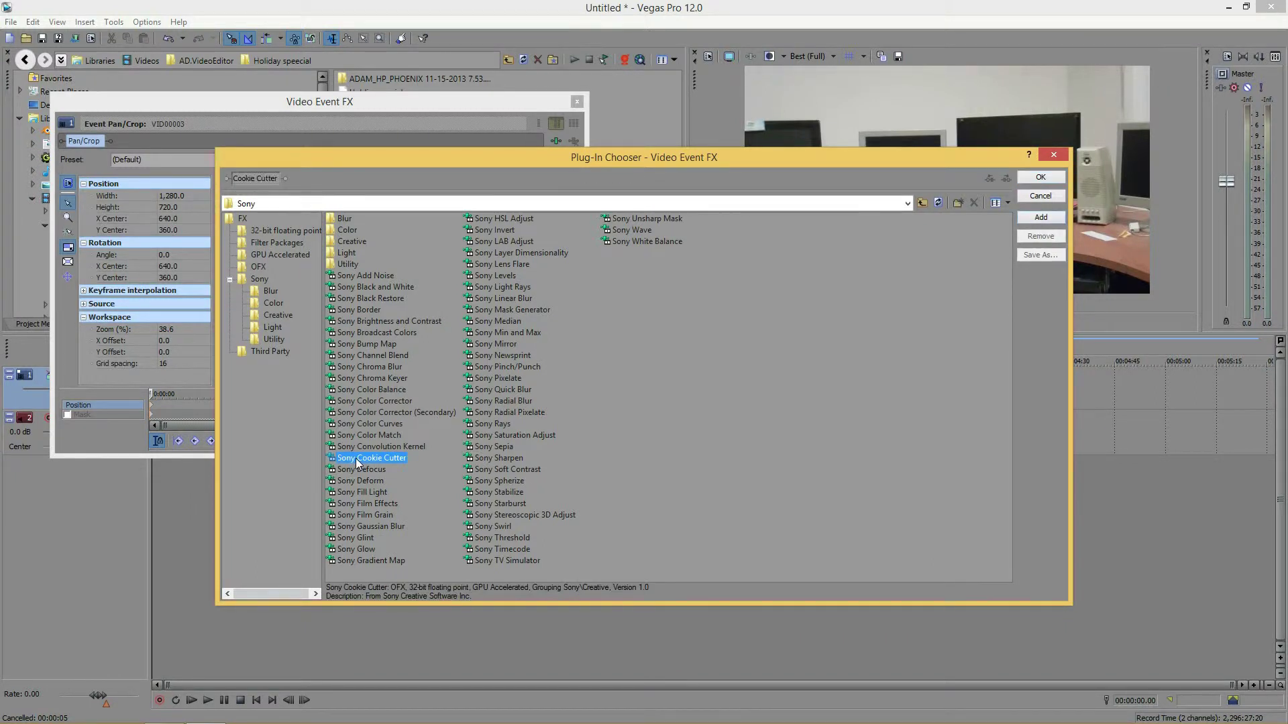
left_click(1040, 177)
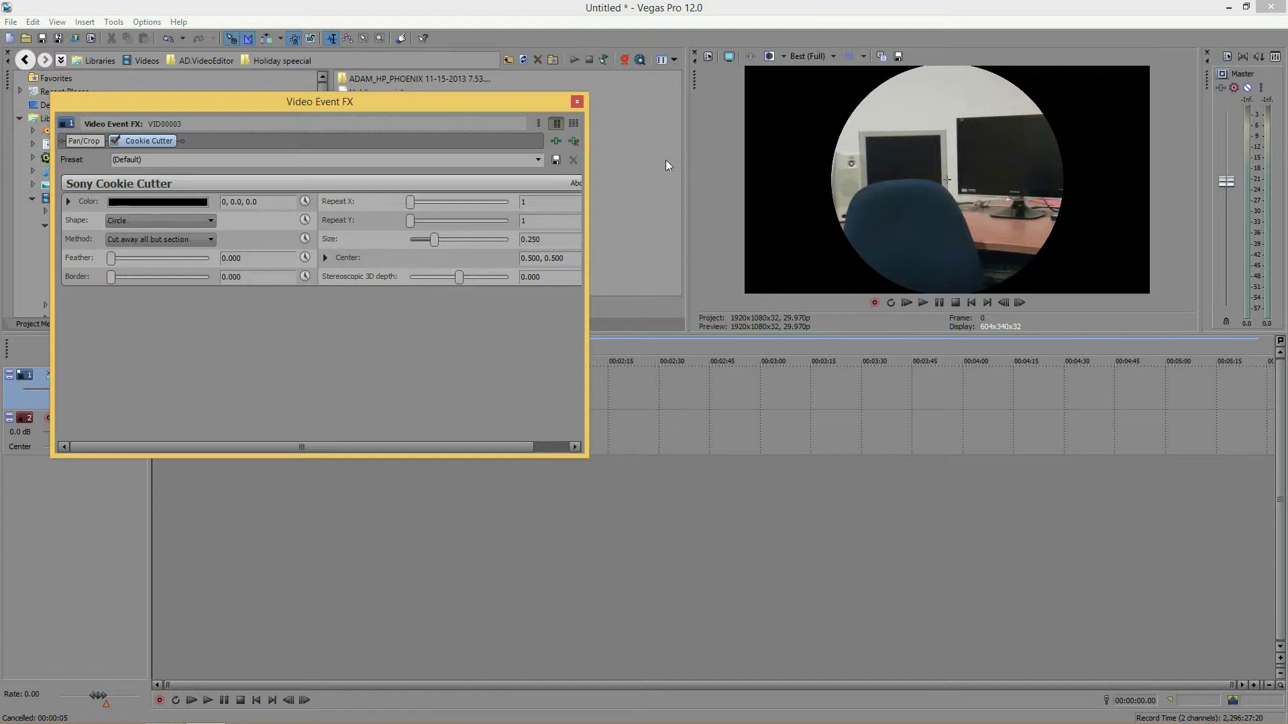
Try the Oval and Arrowhead shapes for the Cookie Cutter cutout.
left_click(207, 221)
left_click(147, 242)
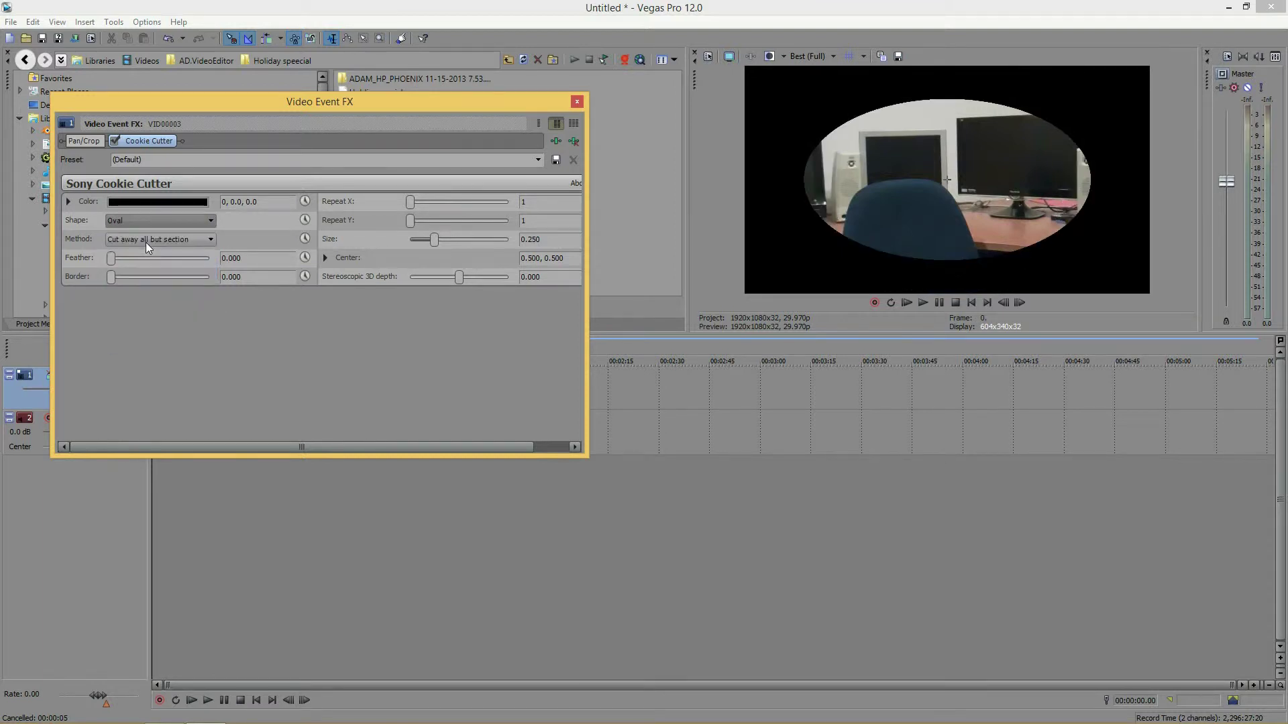
left_click(157, 223)
left_click(150, 314)
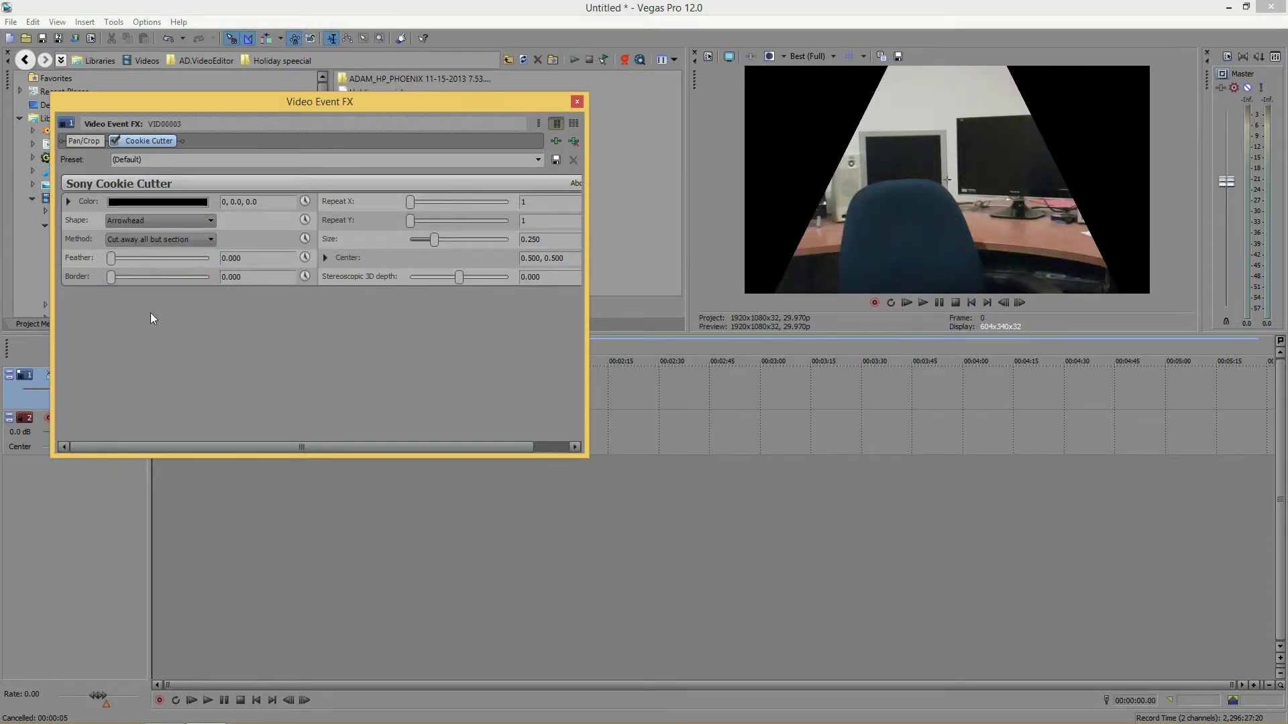
left_click(153, 222)
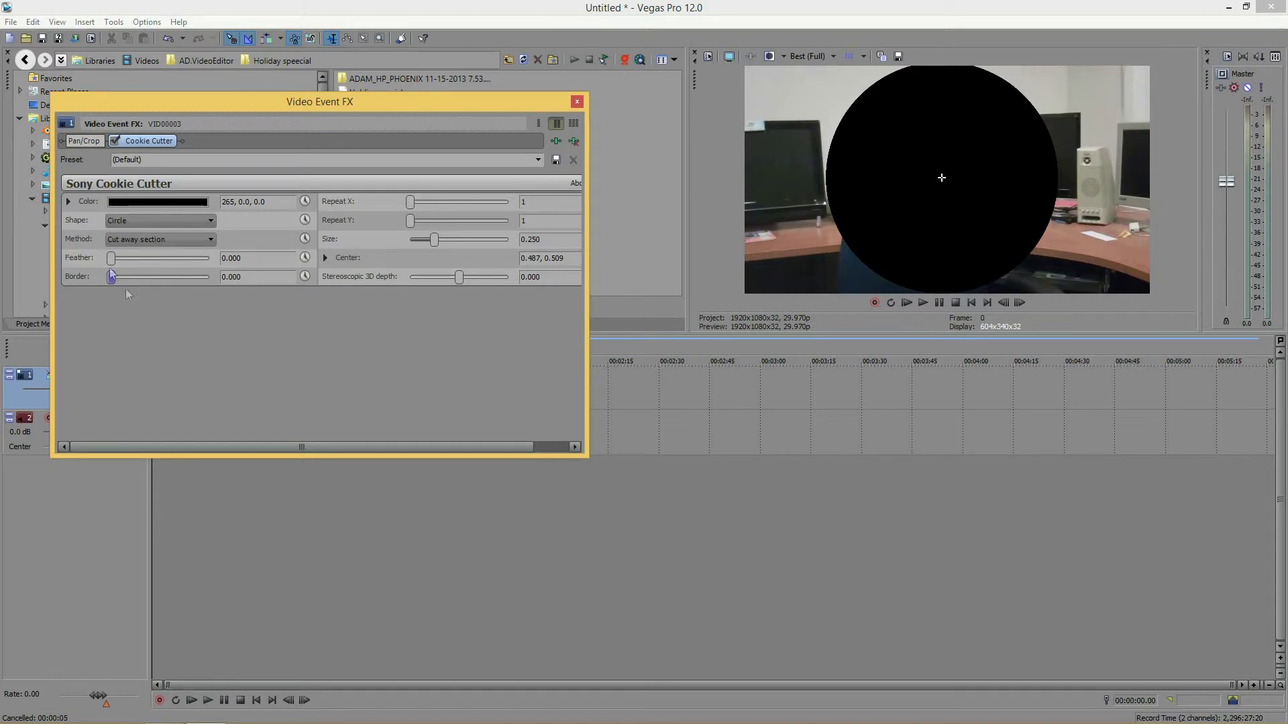
Set the Cookie Cutter colour to purple (265, 1.0, 1.0) and widen the border to about 0.143.
left_click(68, 201)
left_click(163, 282)
left_click_drag(163, 287, 257, 236)
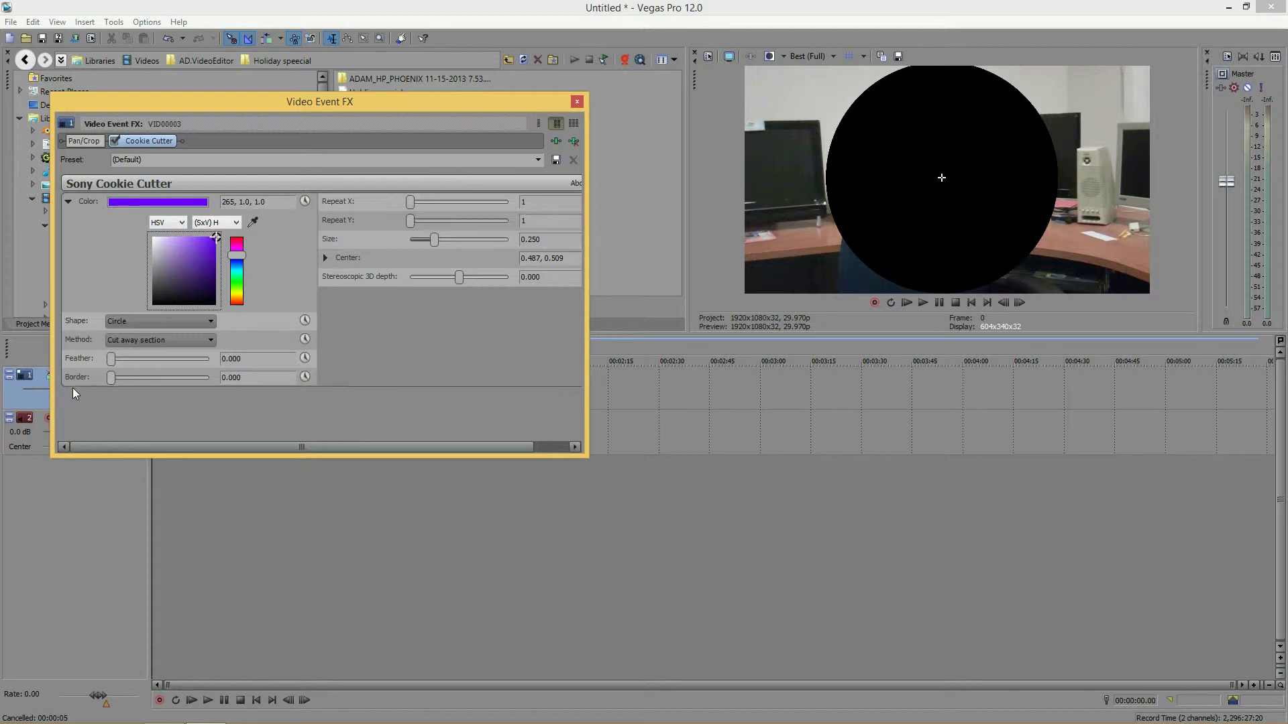
left_click_drag(111, 377, 126, 380)
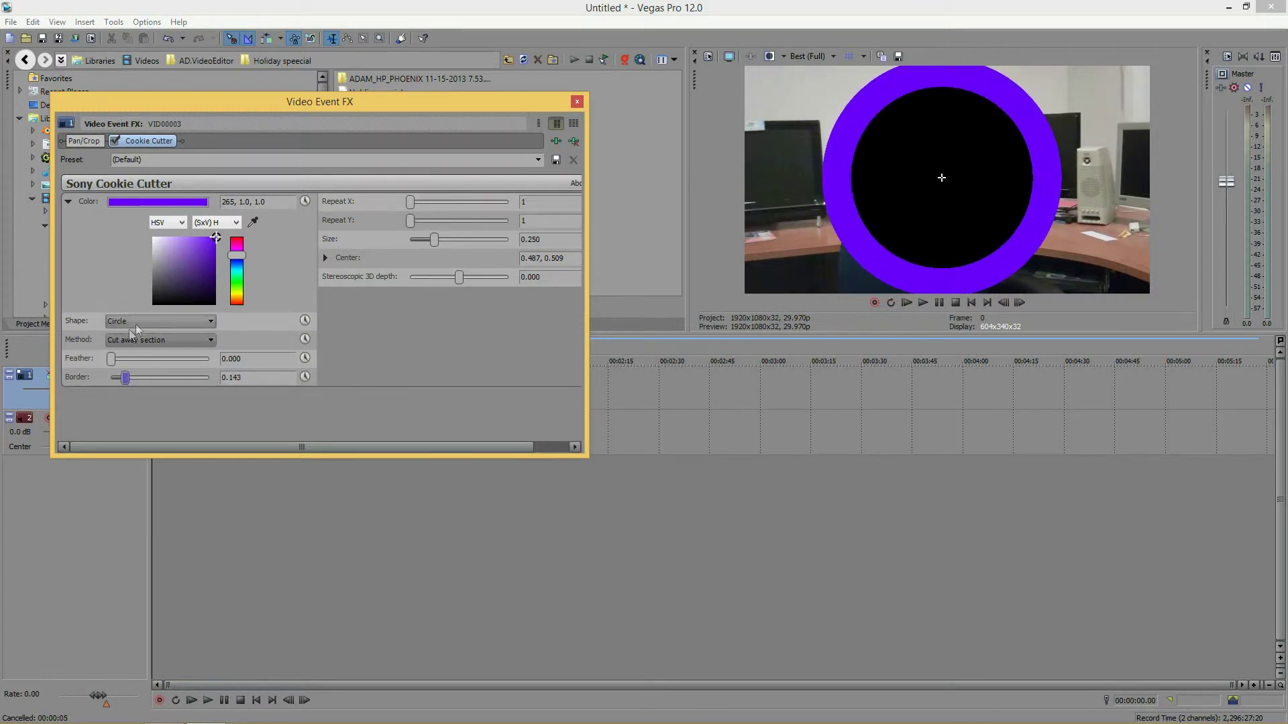
Change the border colour to pink (321, 1.0, 1.0) and reduce the border to 0.000.
left_click(239, 280)
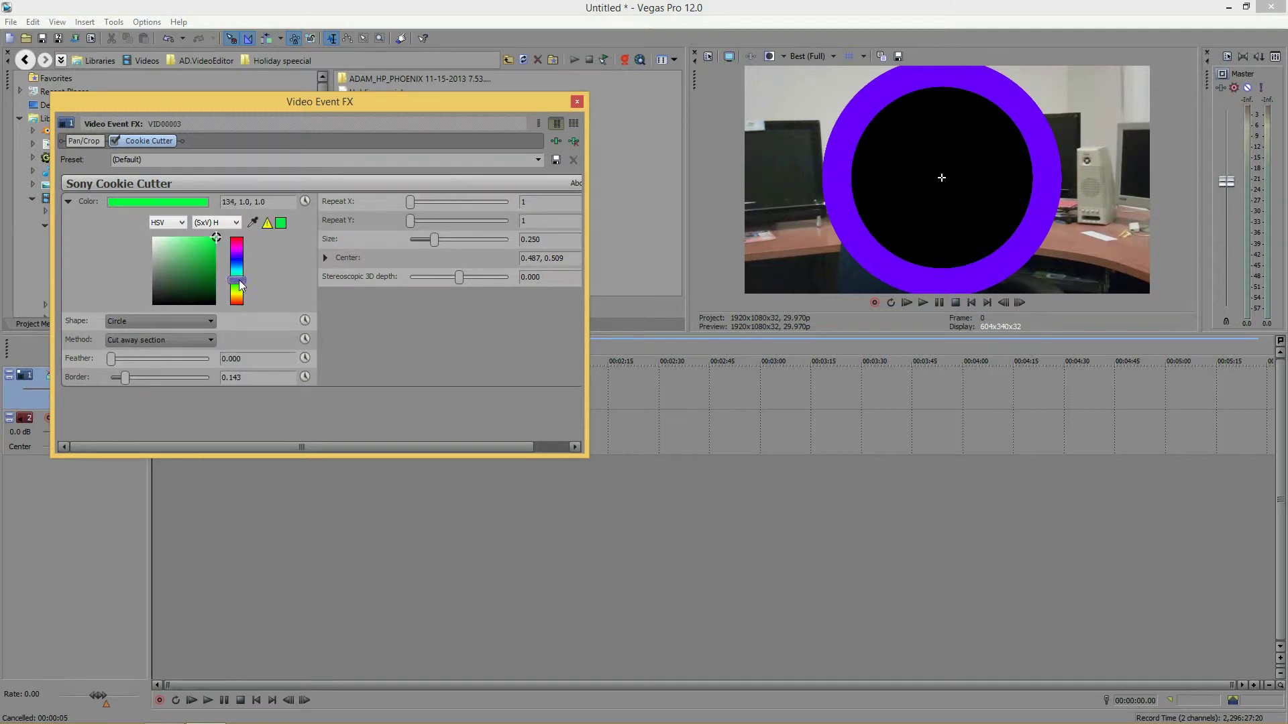
left_click(239, 275)
left_click_drag(241, 300, 236, 252)
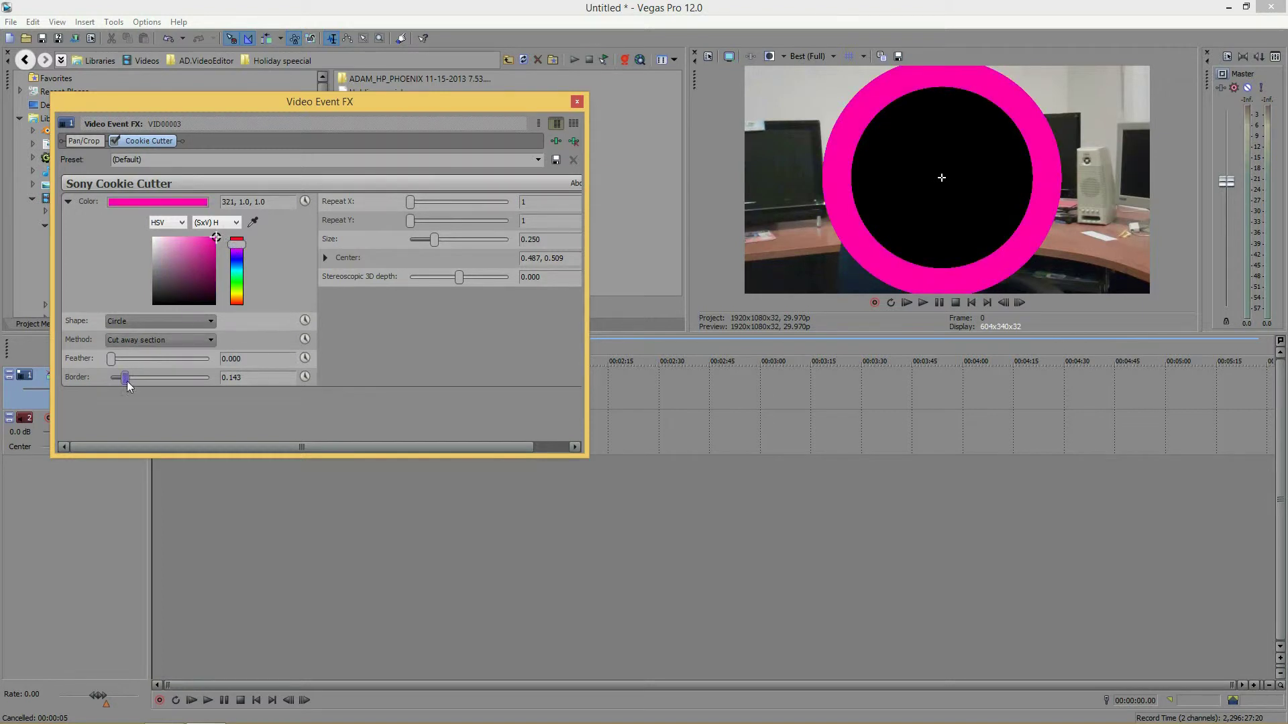
left_click_drag(125, 378, 110, 378)
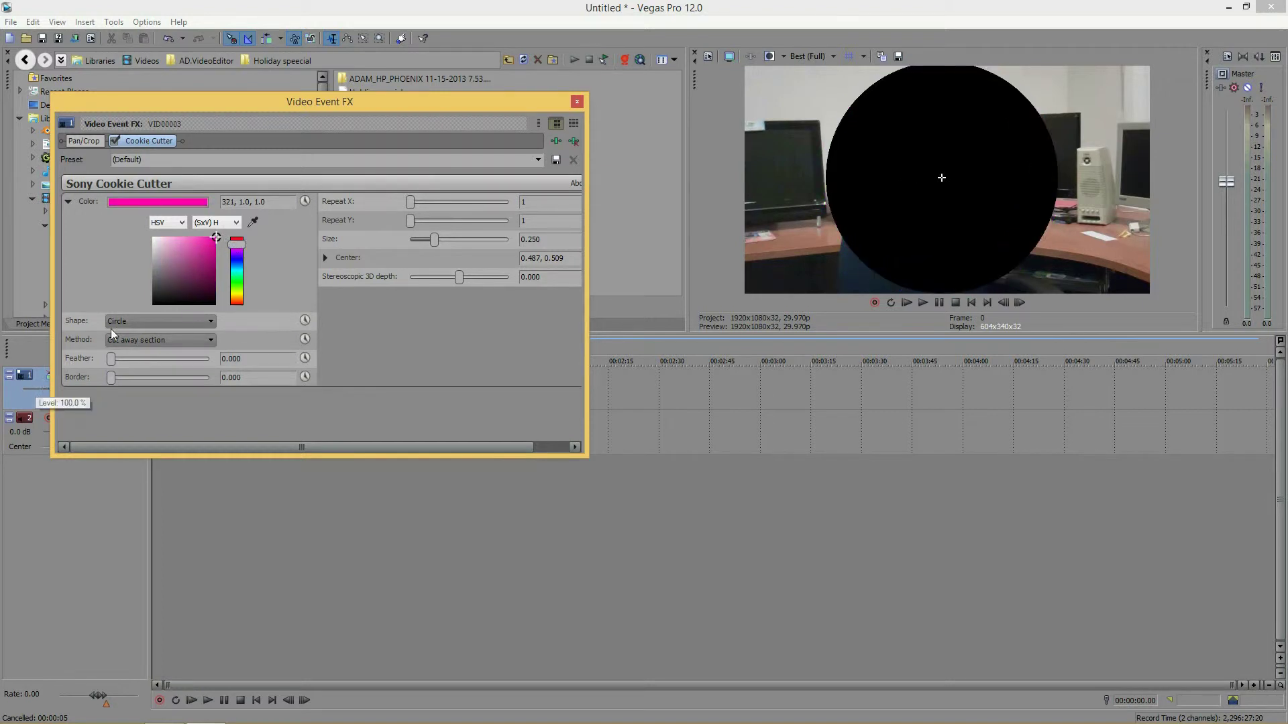
Try the Oval side, Triangle left, Arrowhead upside down and Triangle right shapes for the cutout.
left_click(170, 324)
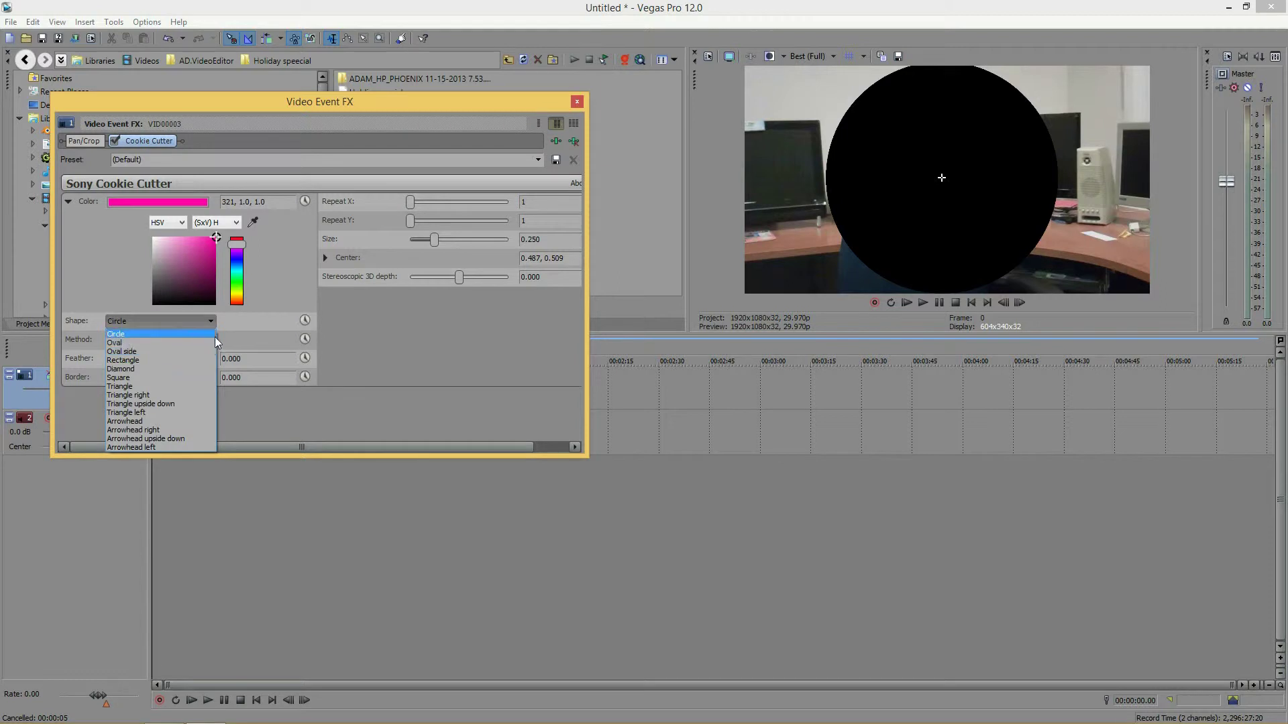
left_click(171, 350)
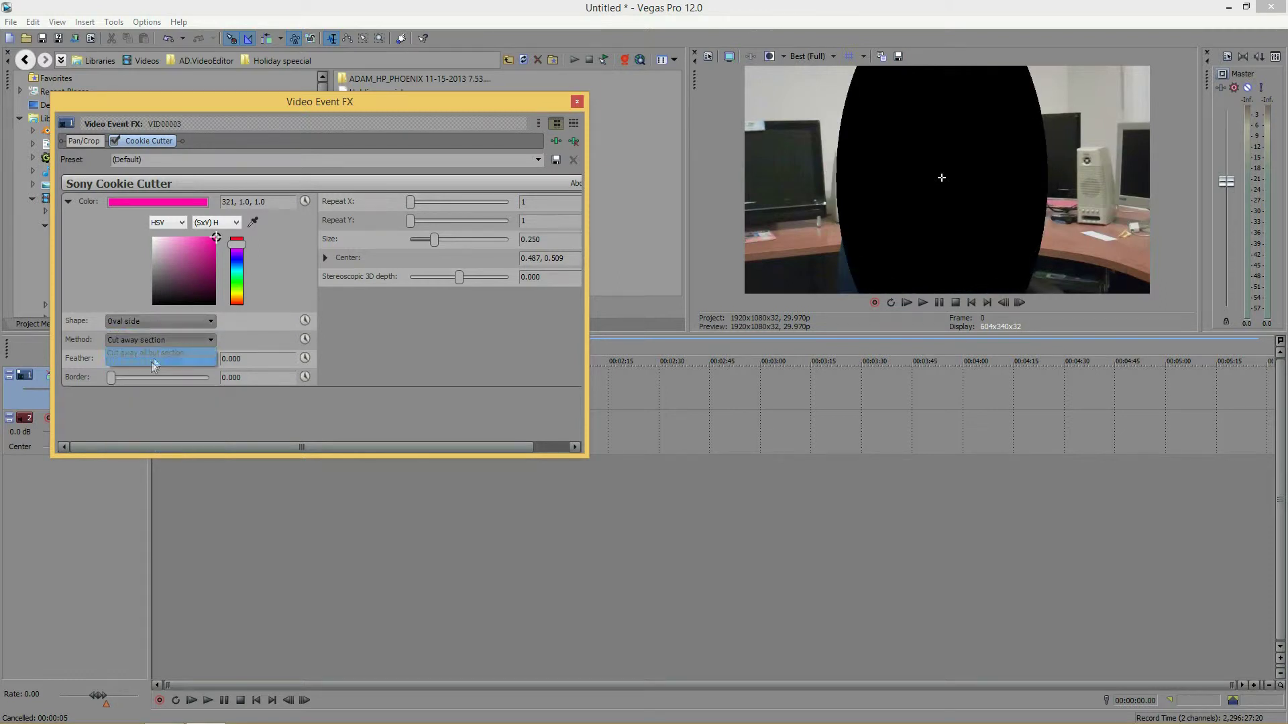
left_click(162, 327)
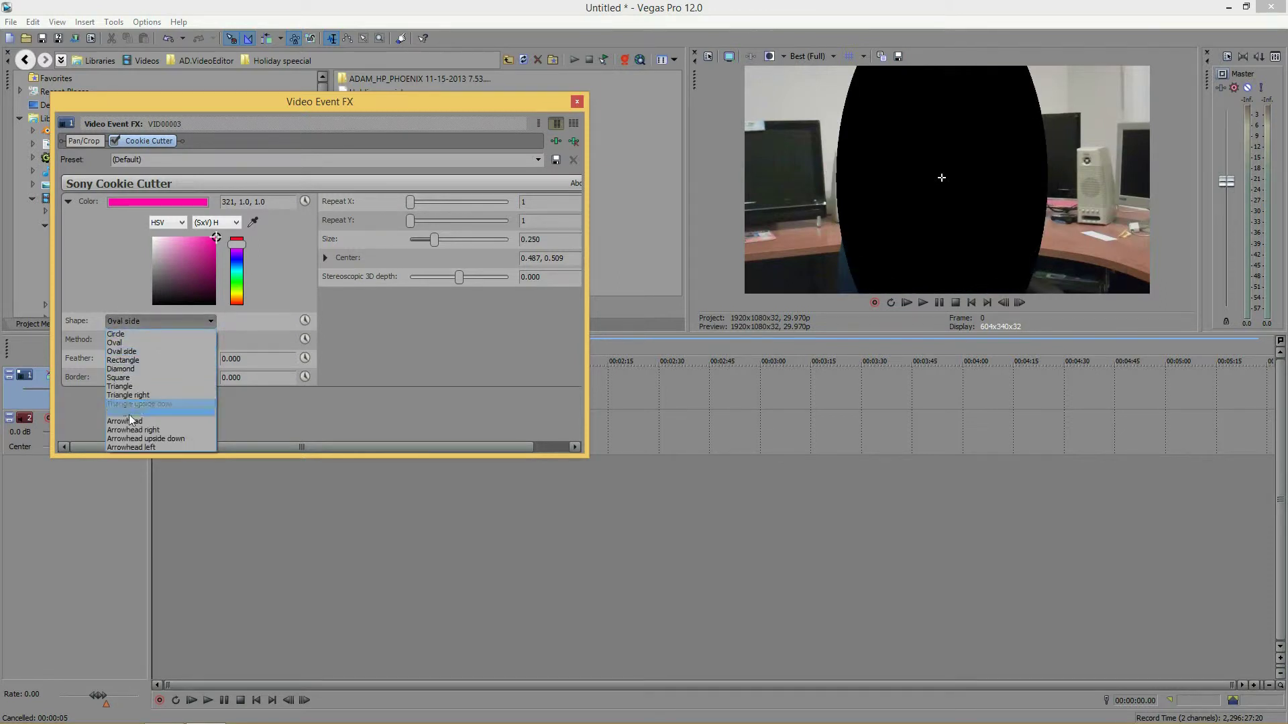
left_click(131, 354)
left_click(131, 318)
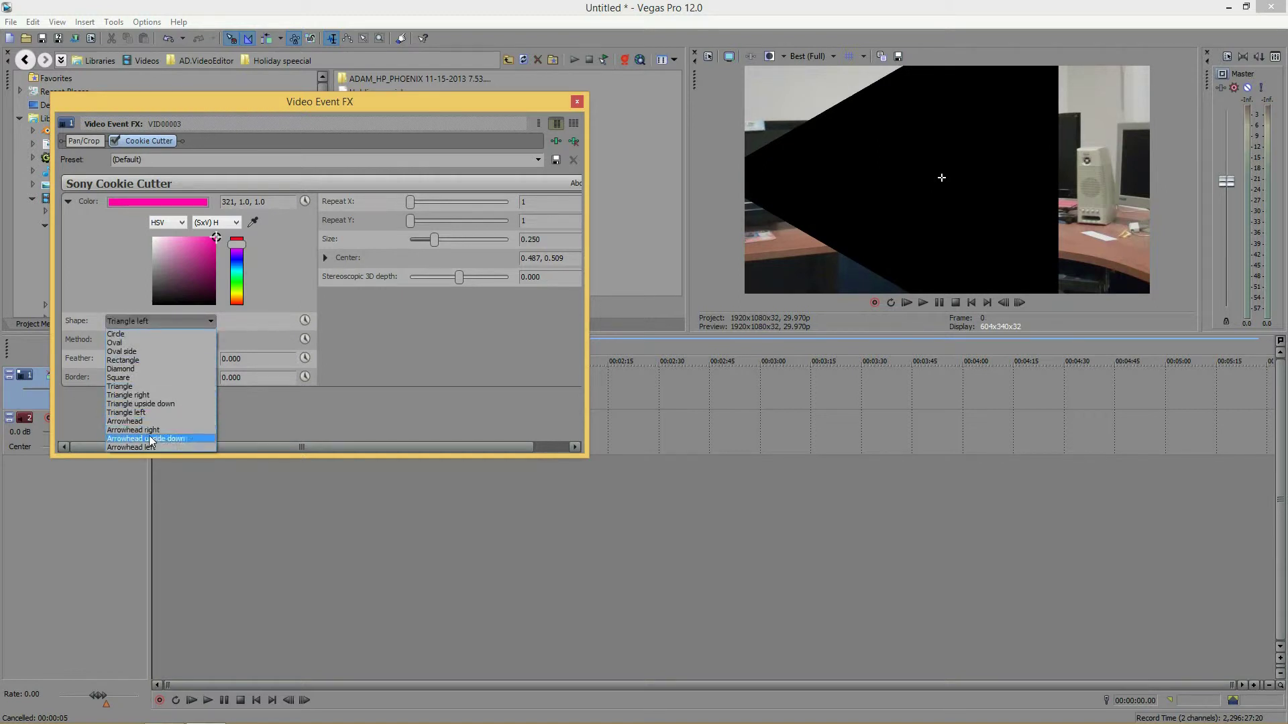
left_click(151, 443)
left_click(161, 320)
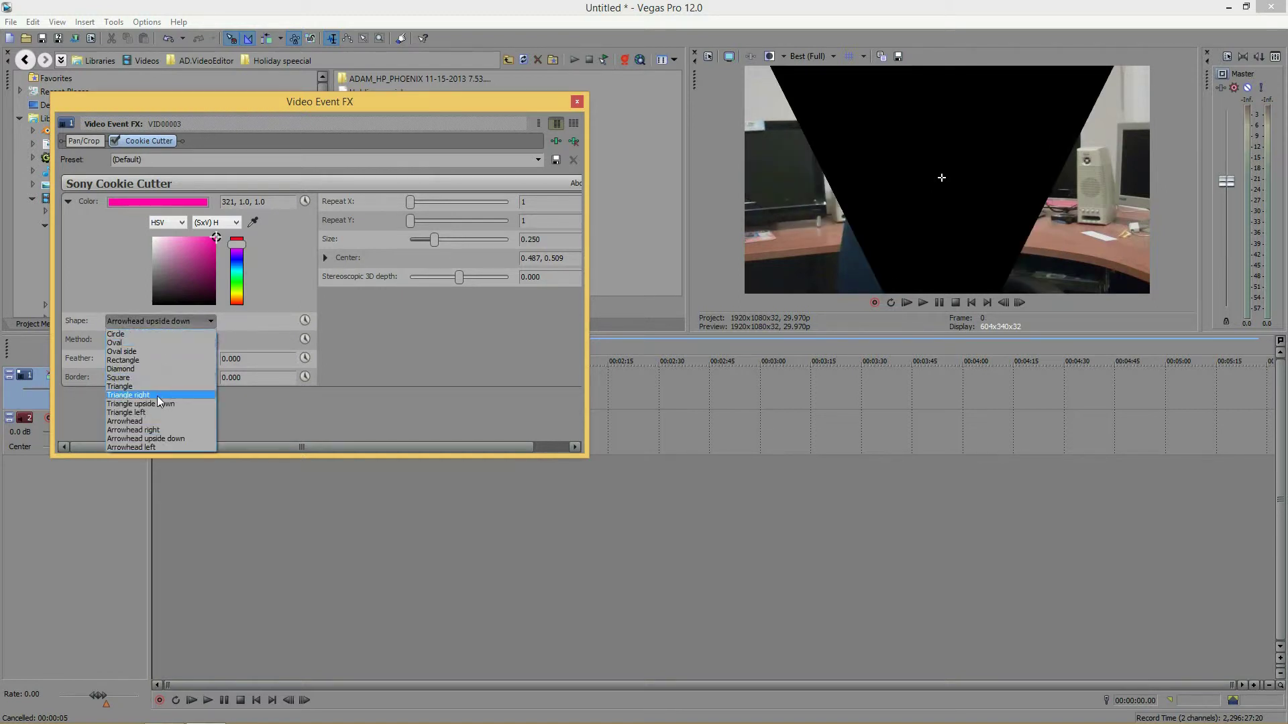
left_click(157, 396)
Switch the cutout shape through Circle, Oval, Oval side and Rectangle in turn.
left_click(142, 320)
left_click(136, 333)
left_click(147, 318)
left_click(140, 335)
left_click(141, 324)
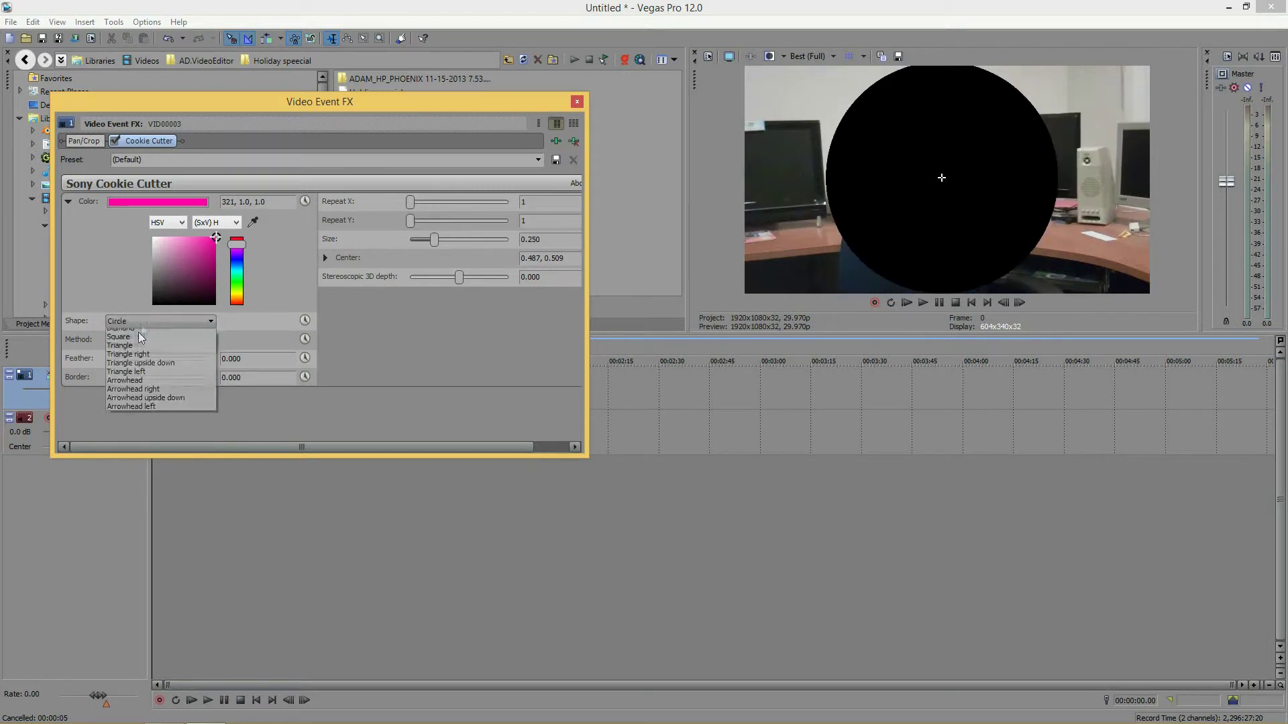
left_click(135, 343)
left_click(140, 323)
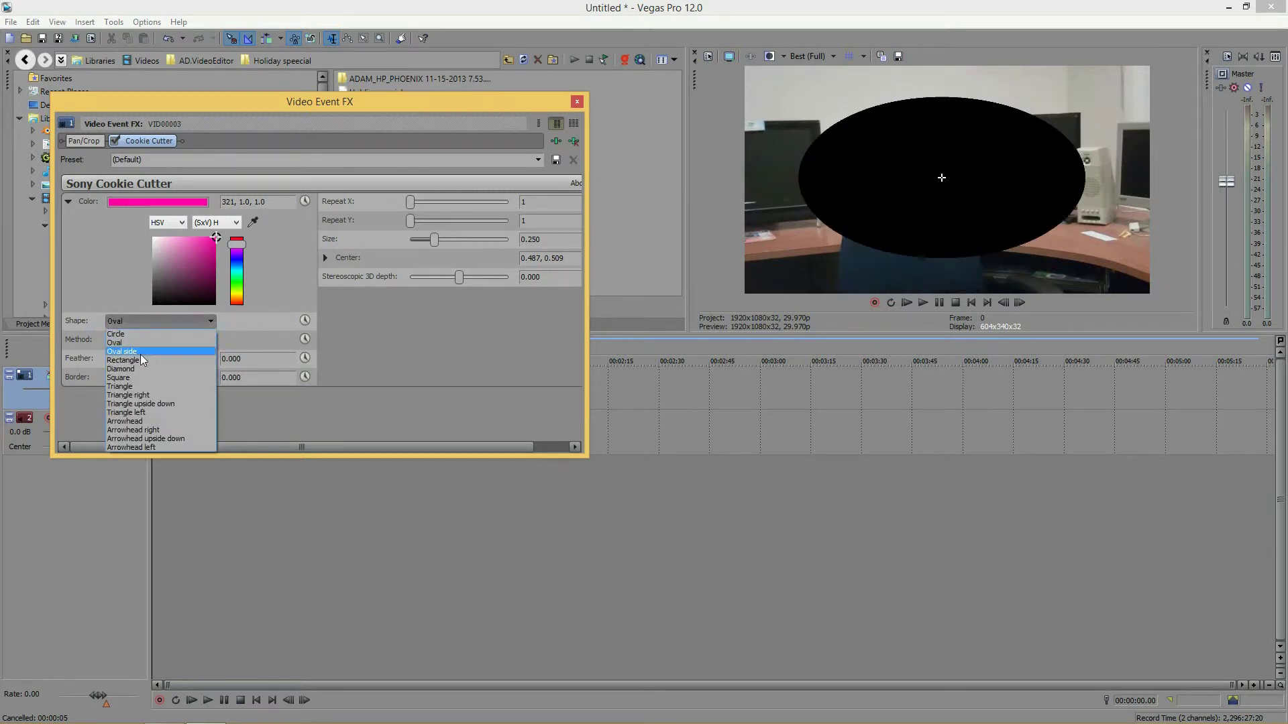
left_click(140, 354)
left_click(151, 324)
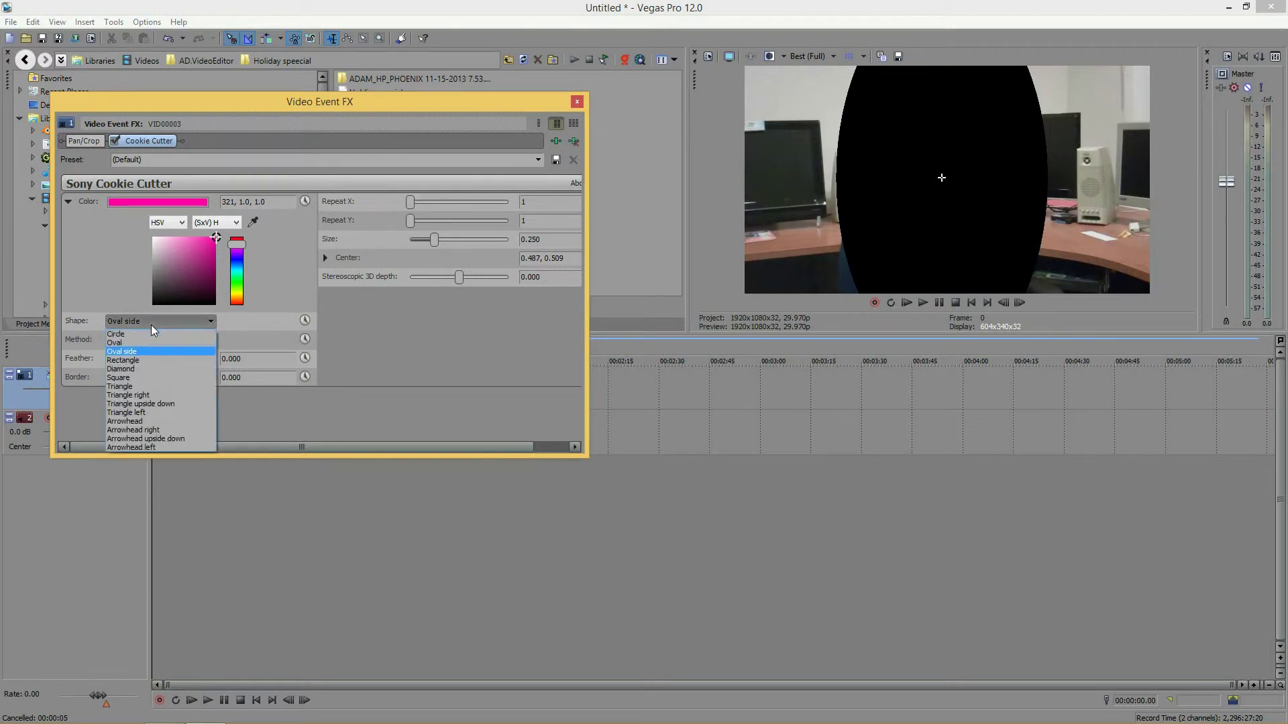
left_click(134, 361)
Try the Diamond, Square and Triangle cutout shapes one after another.
left_click(144, 324)
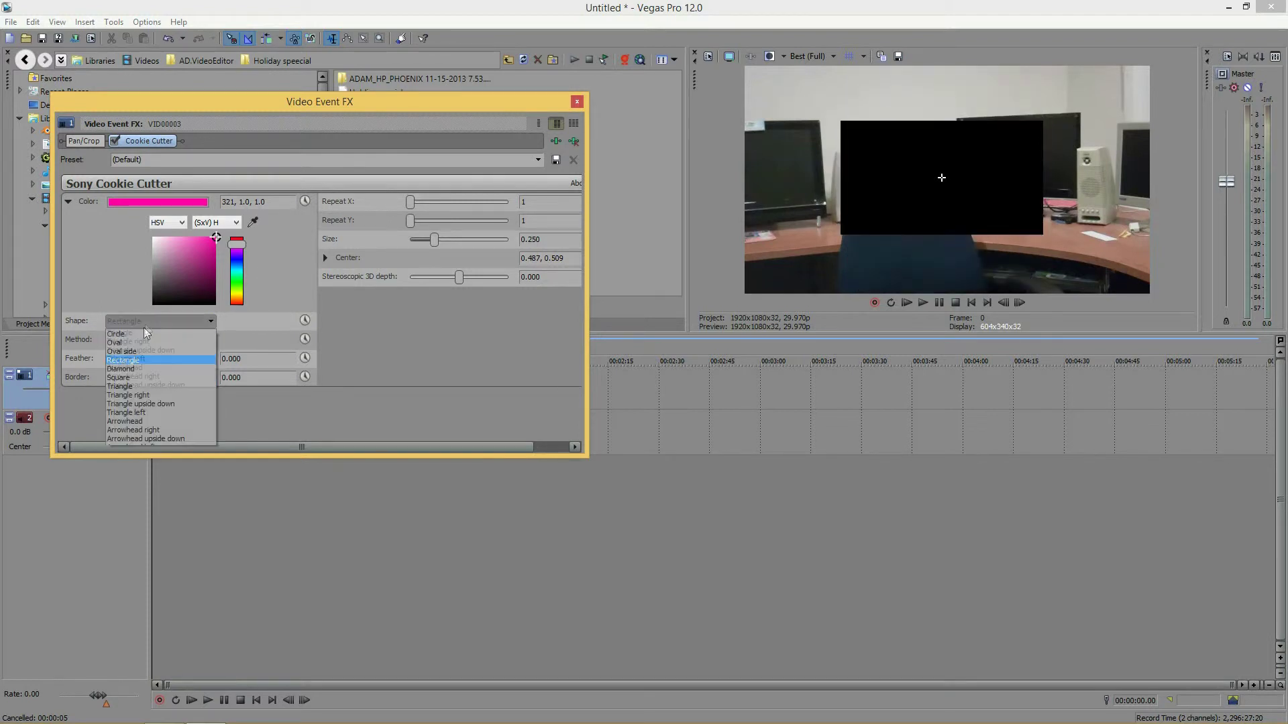
left_click(133, 368)
left_click(151, 324)
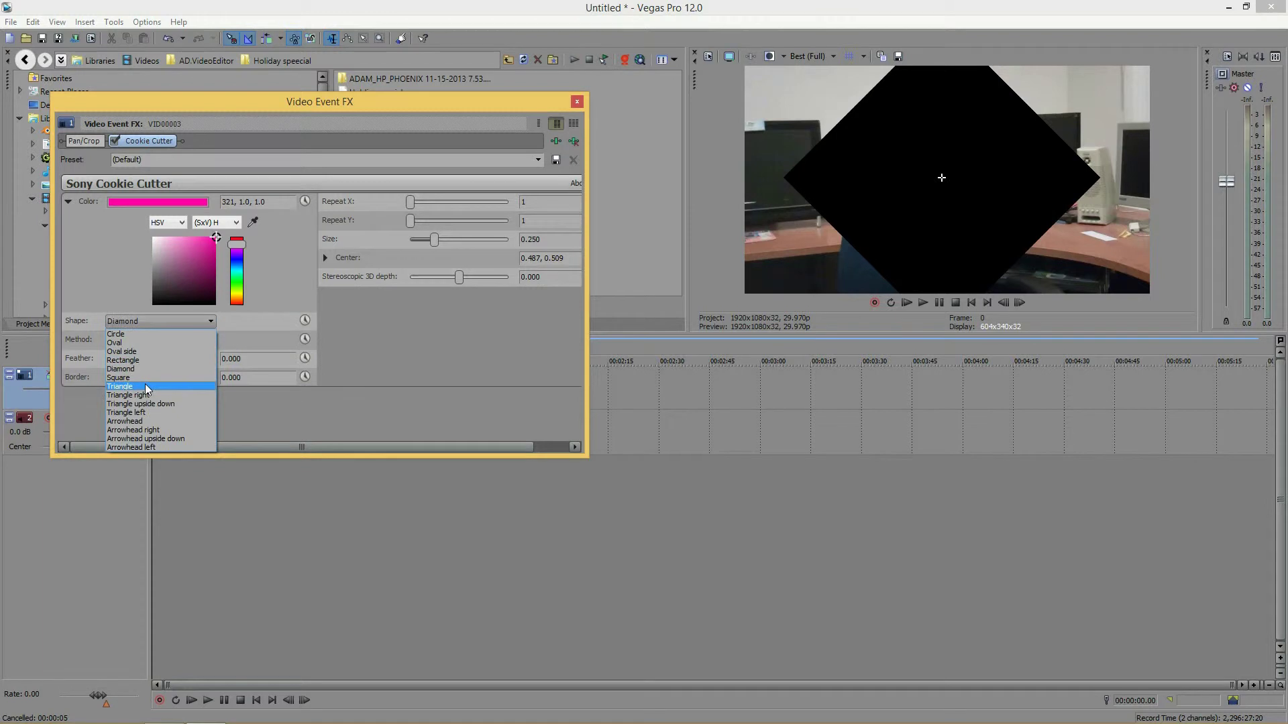
left_click(145, 378)
left_click(144, 322)
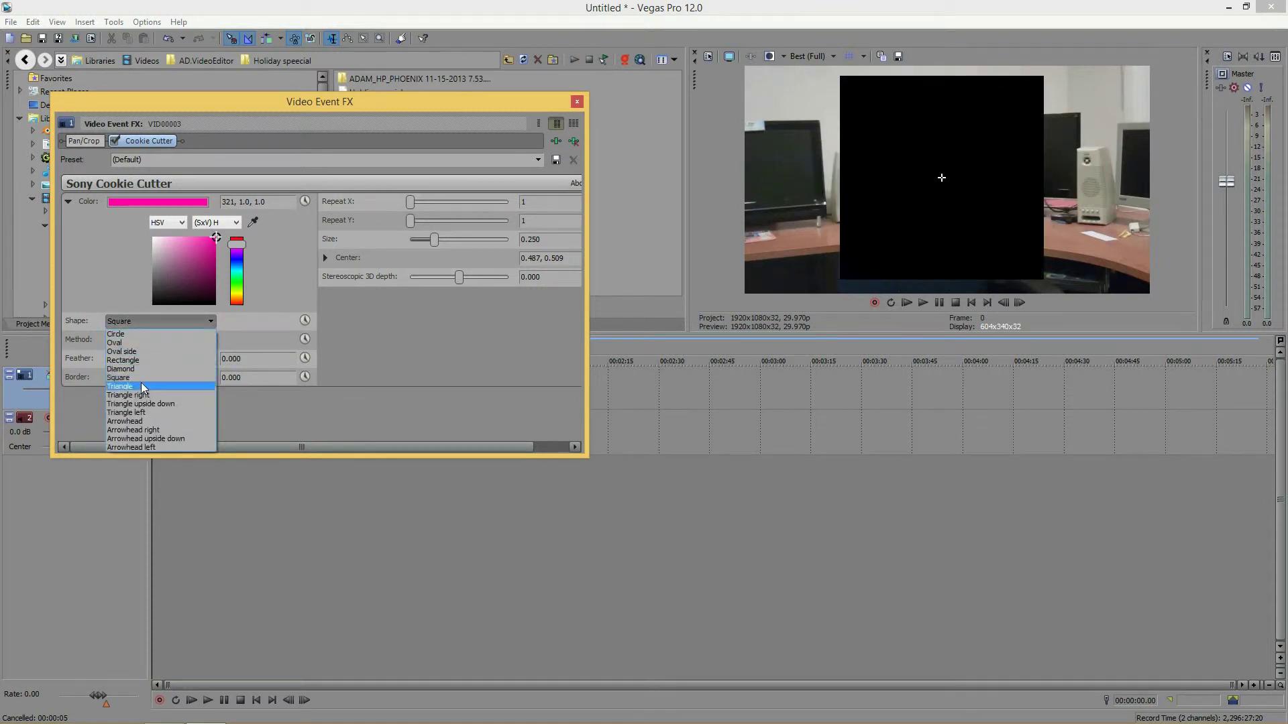
left_click(140, 383)
left_click(151, 325)
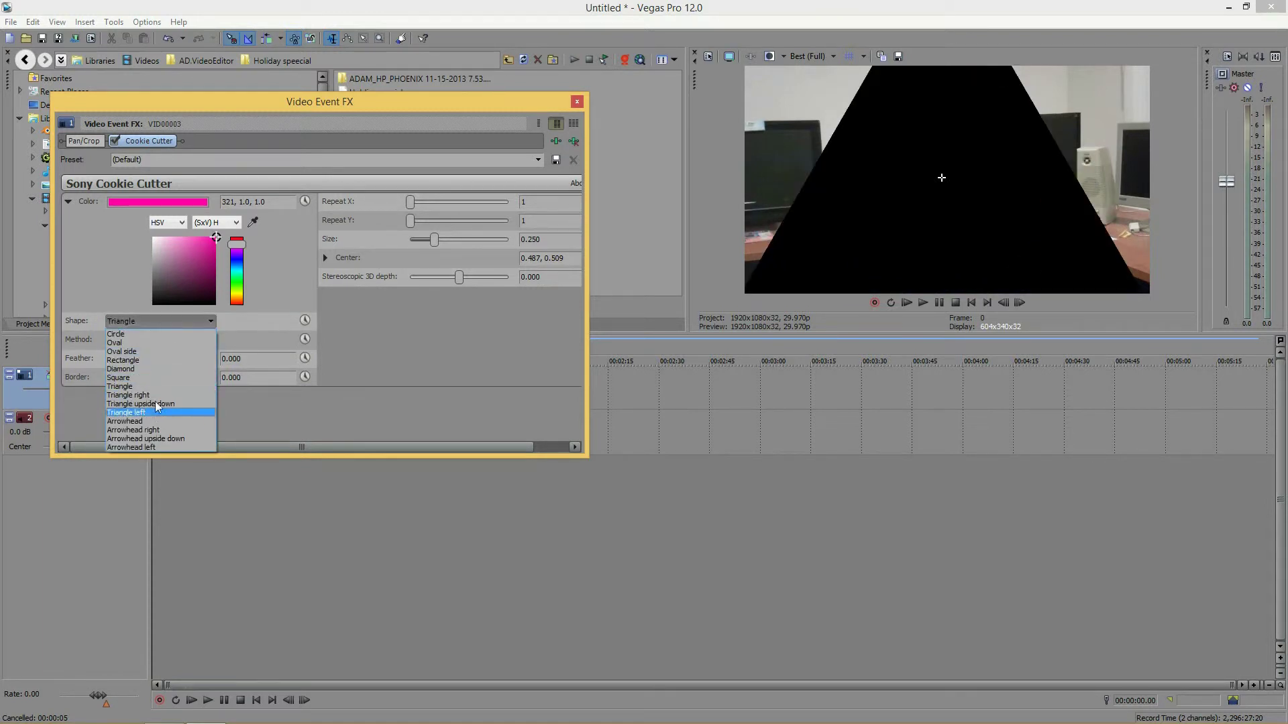
left_click(308, 406)
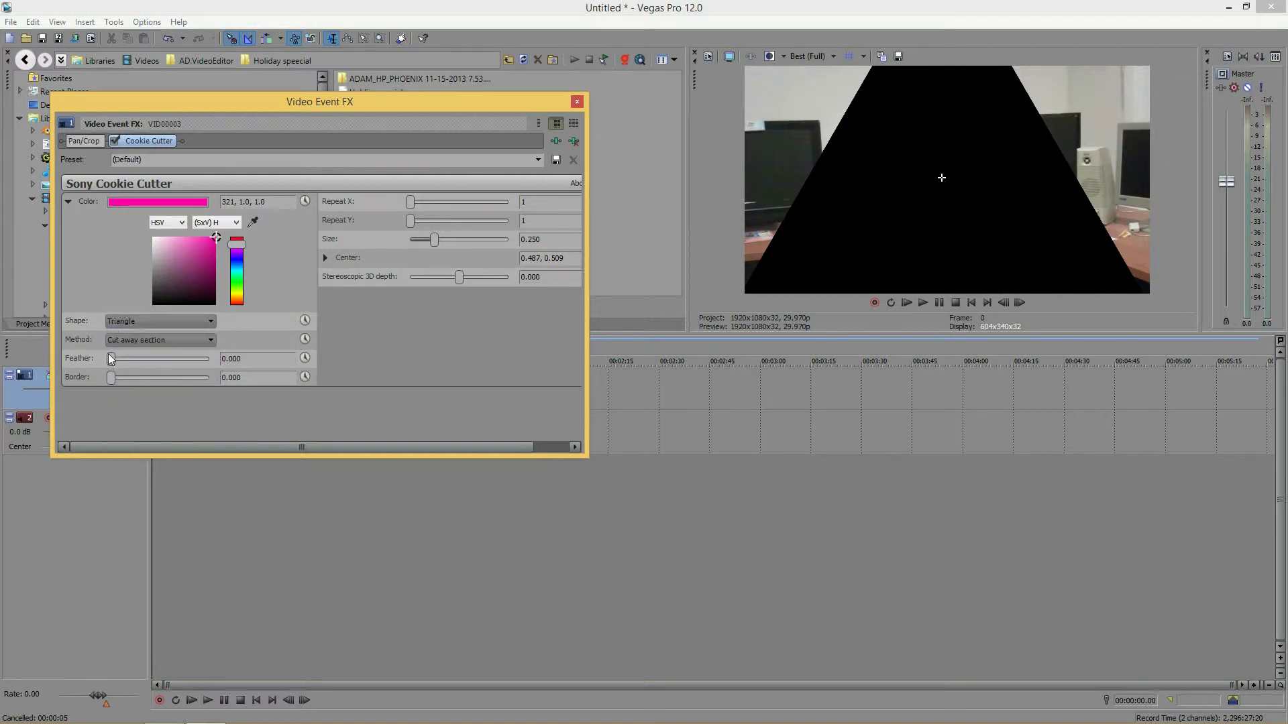
Set the method to Cut away all but section and the shape to Circle.
left_click(142, 340)
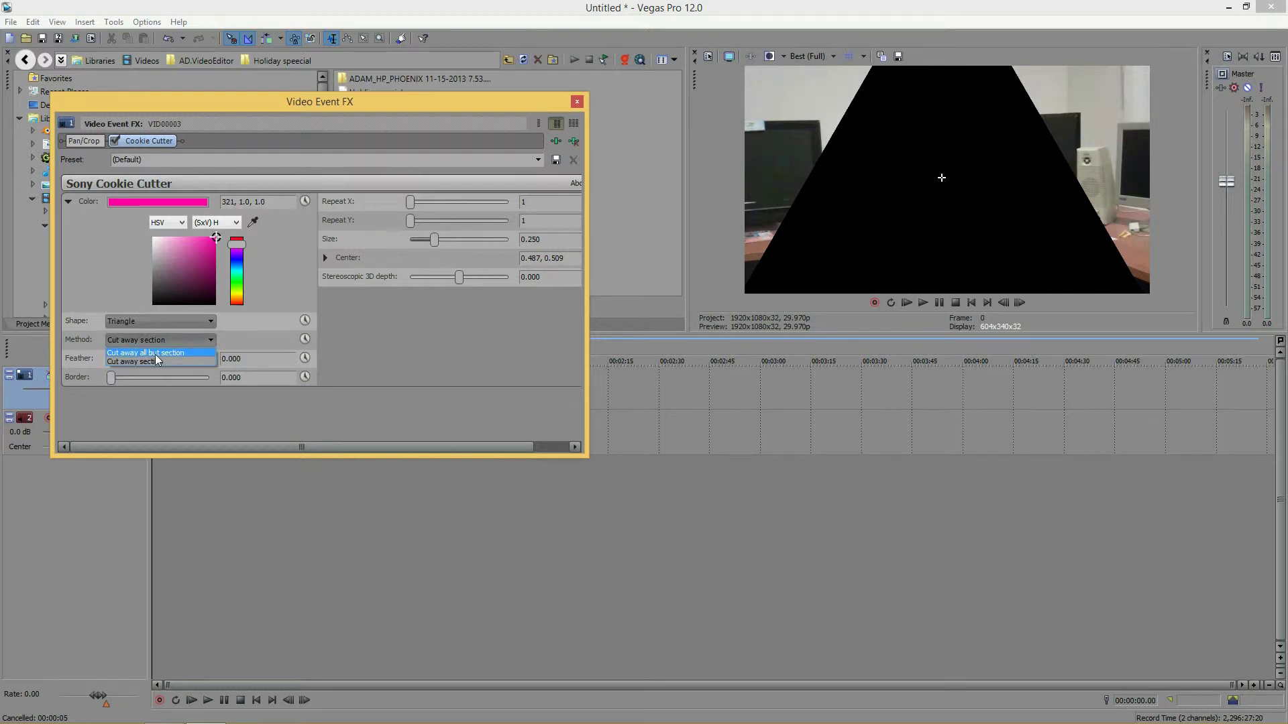
left_click(156, 353)
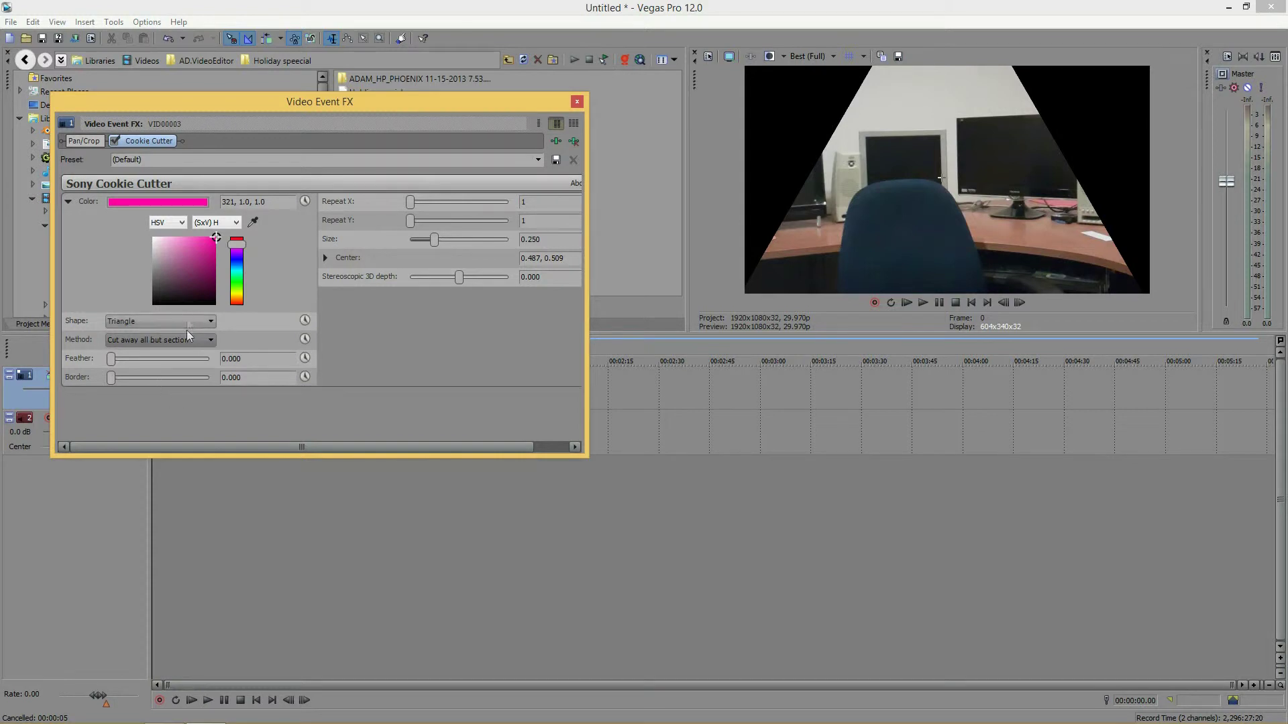
left_click(144, 321)
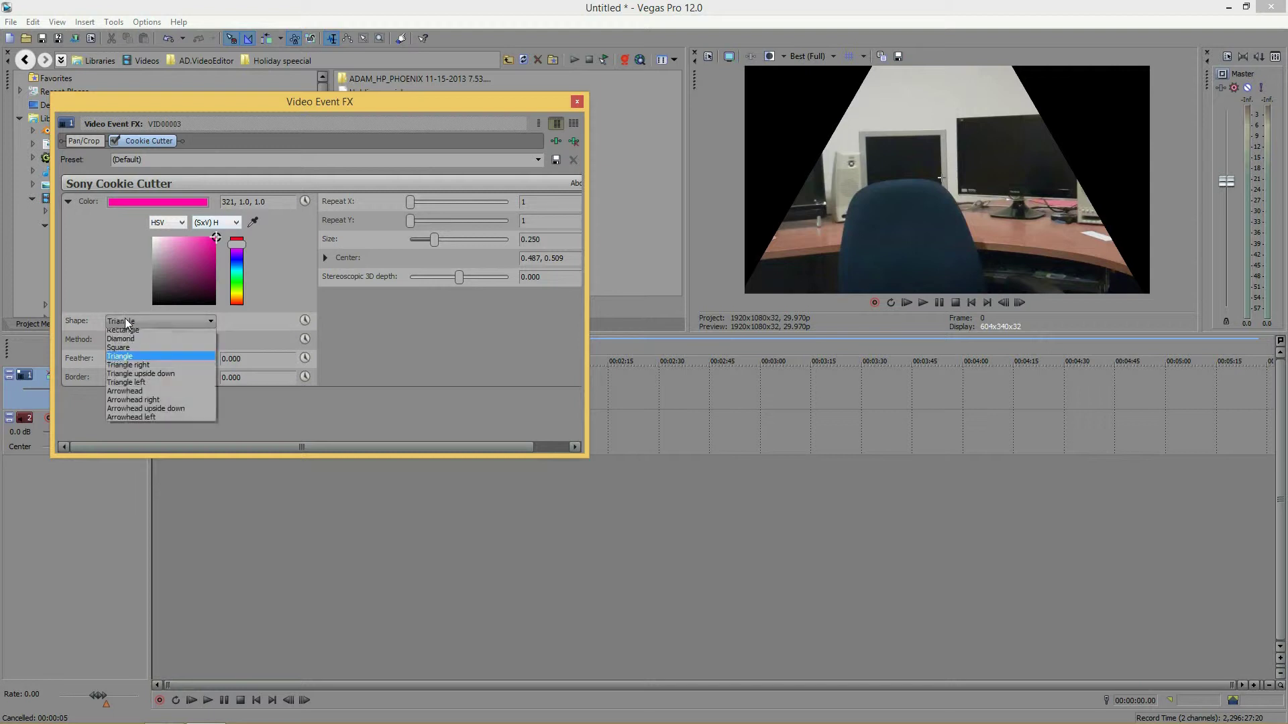
left_click(135, 334)
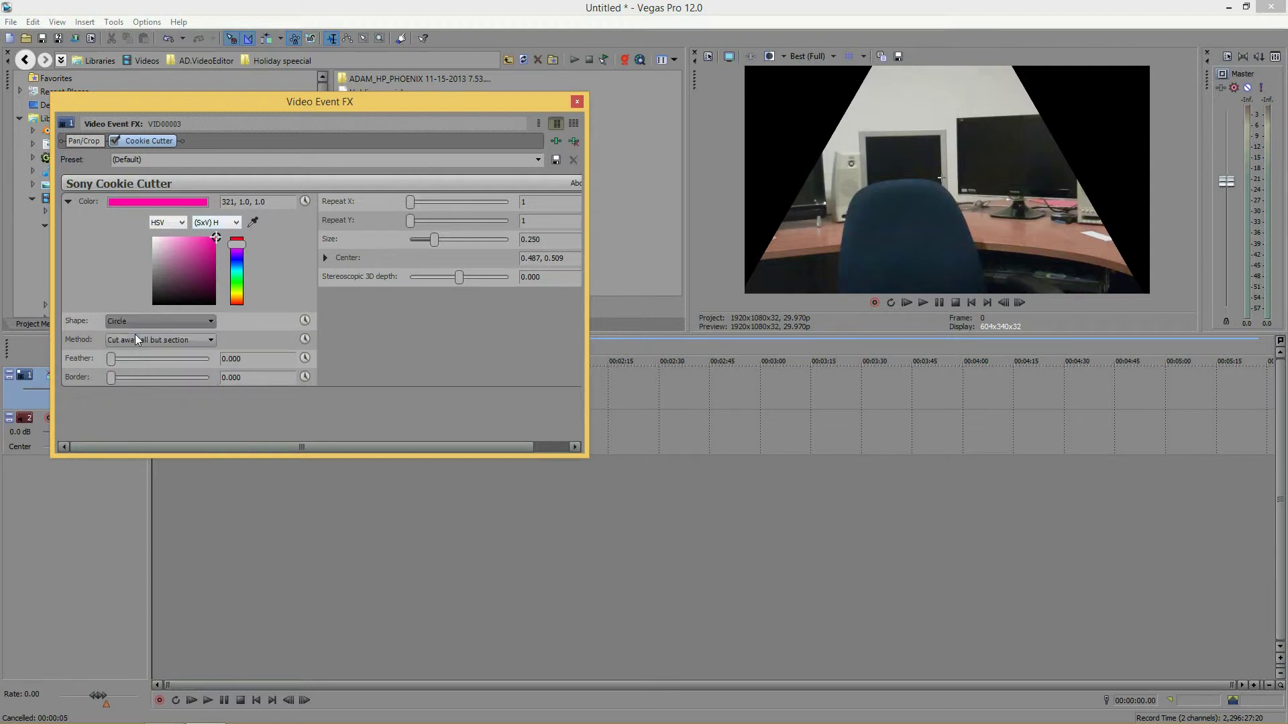
Move the circle's centre down to the lower edge of the frame, at about 0.402, 0.011.
left_click(324, 258)
left_click_drag(483, 306, 477, 334)
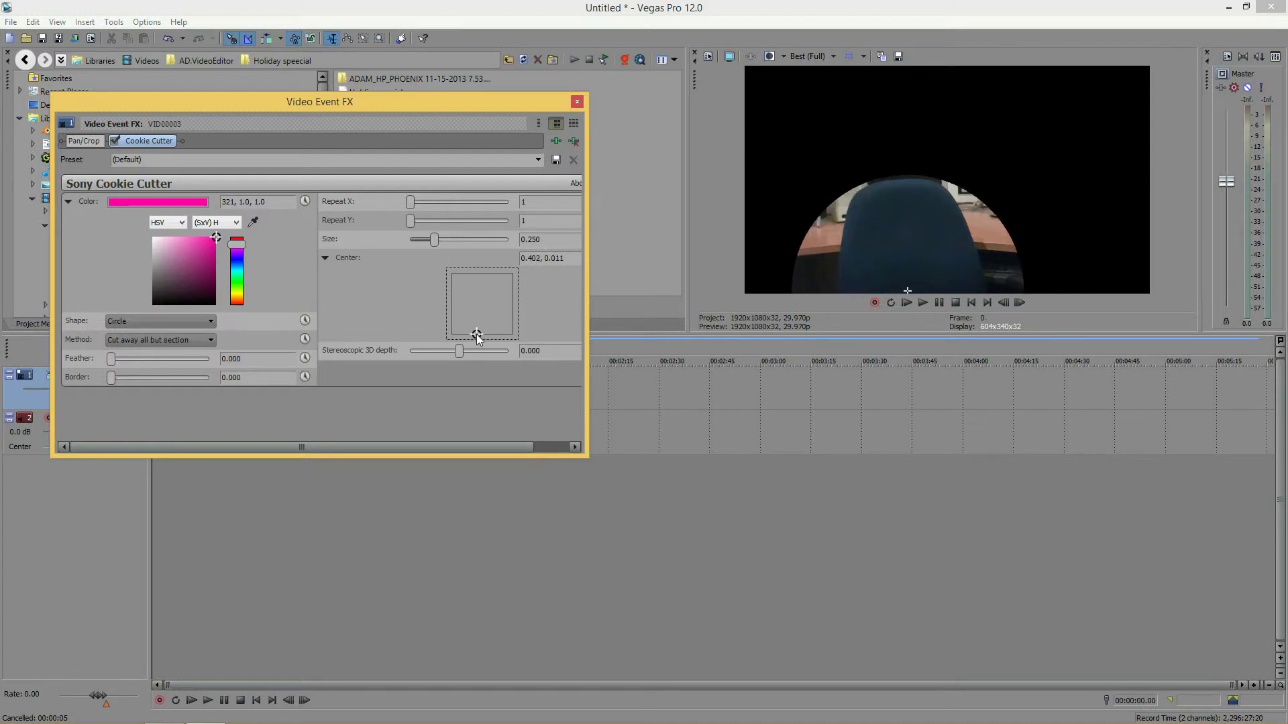
left_click(149, 321)
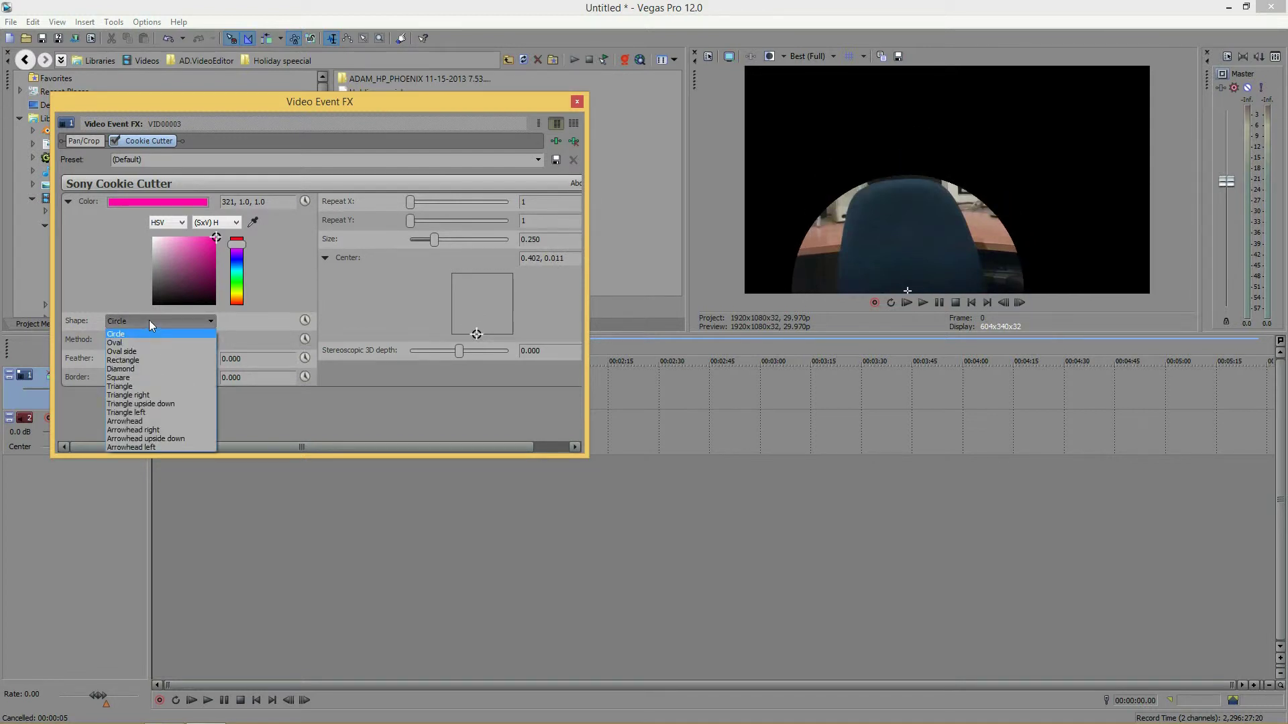
left_click(151, 306)
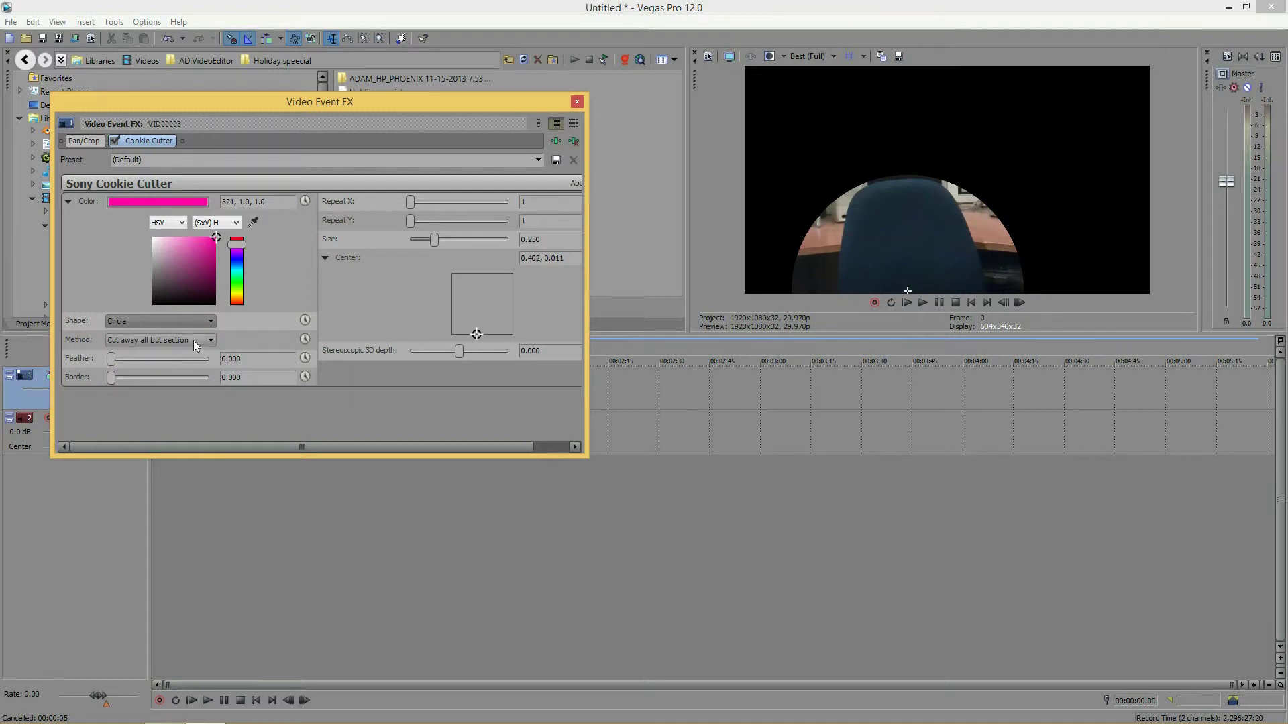
Set the method to Cut away section and move the circle's centre to about 0.467, 0.446.
left_click(193, 340)
left_click(167, 358)
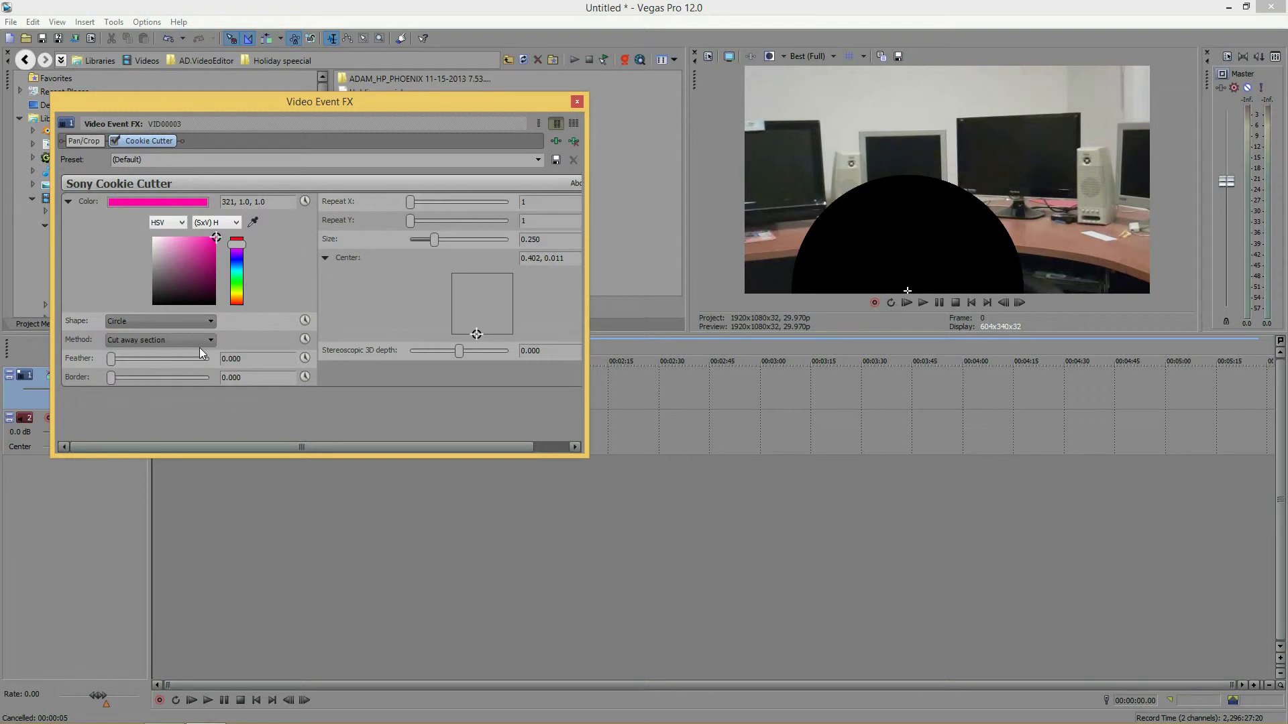
left_click_drag(476, 334, 480, 307)
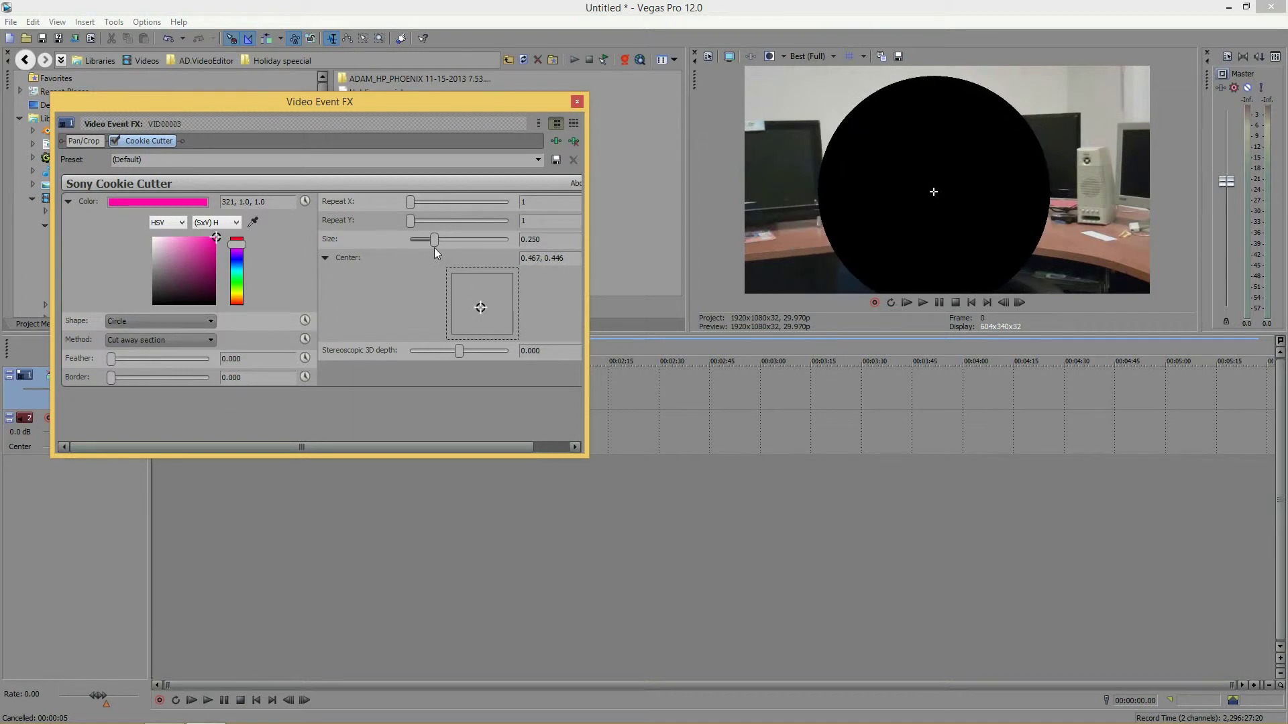
Set the method to Cut away all but section and raise the circle's feather to about 0.517.
left_click(126, 335)
left_click(154, 352)
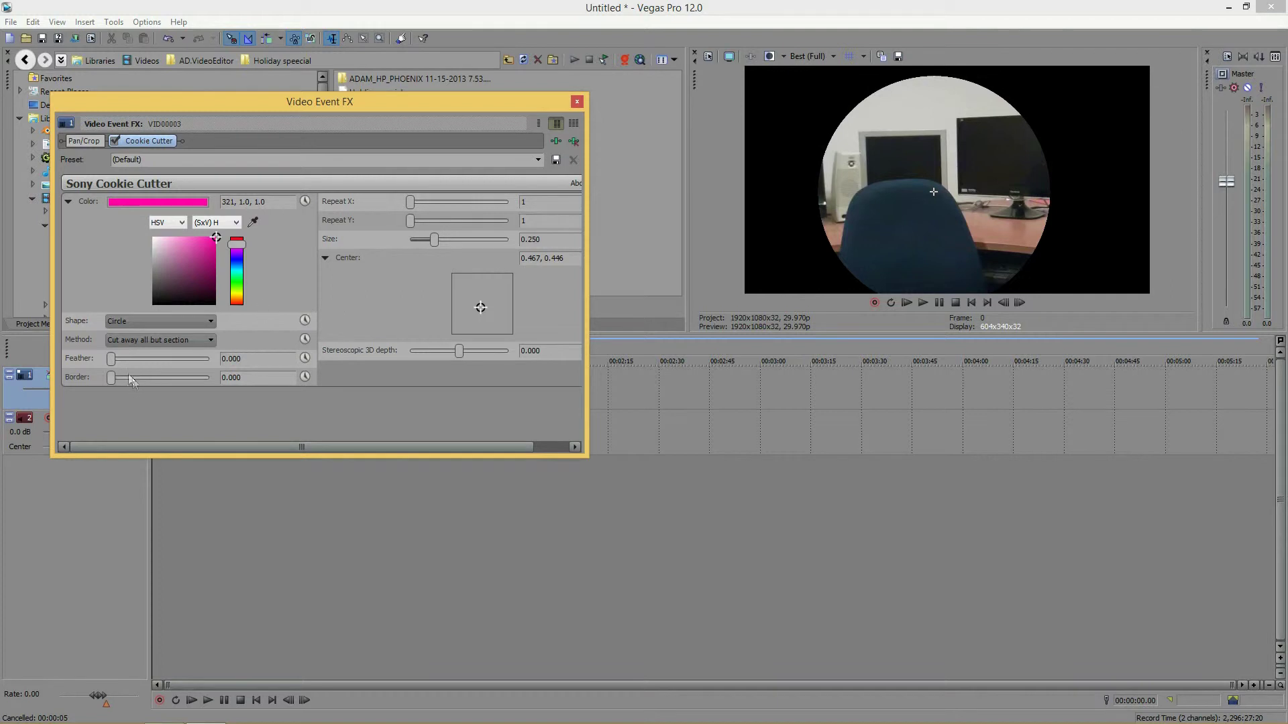
left_click_drag(113, 360, 137, 360)
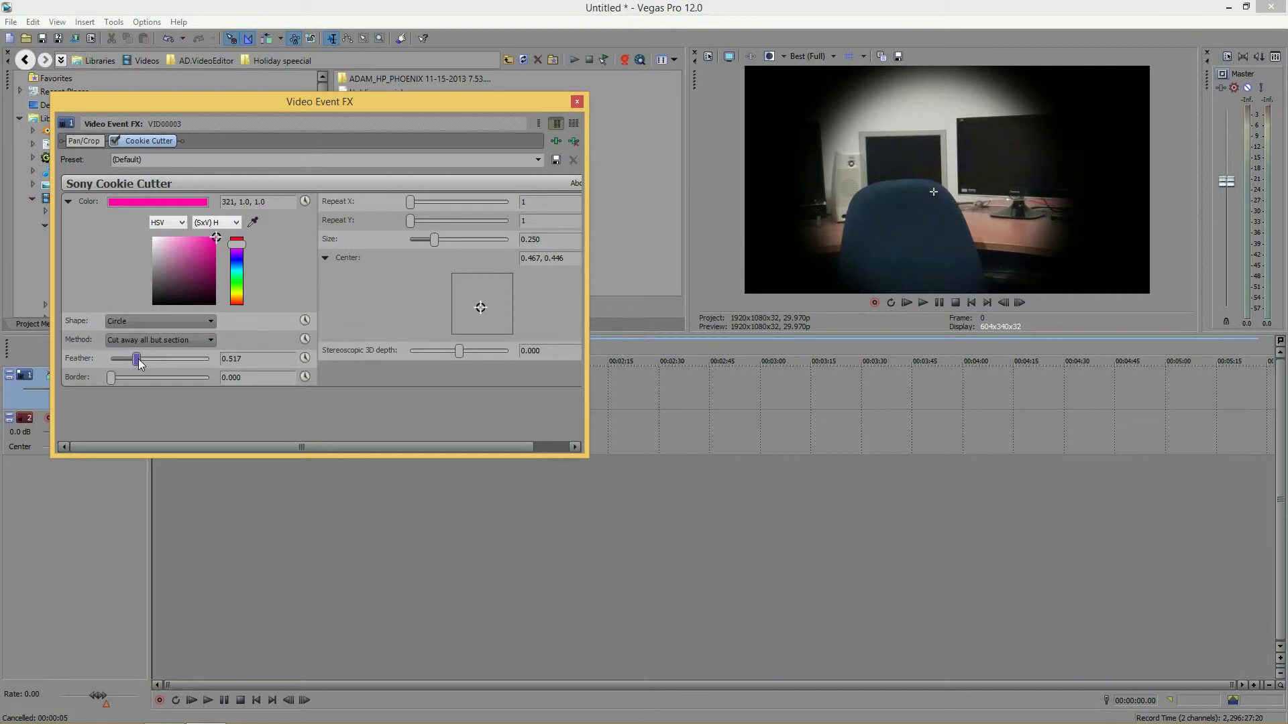
Lower the feather to 0.000, and try a Repeat X of 6 before returning it to 1.
left_click_drag(138, 360, 79, 360)
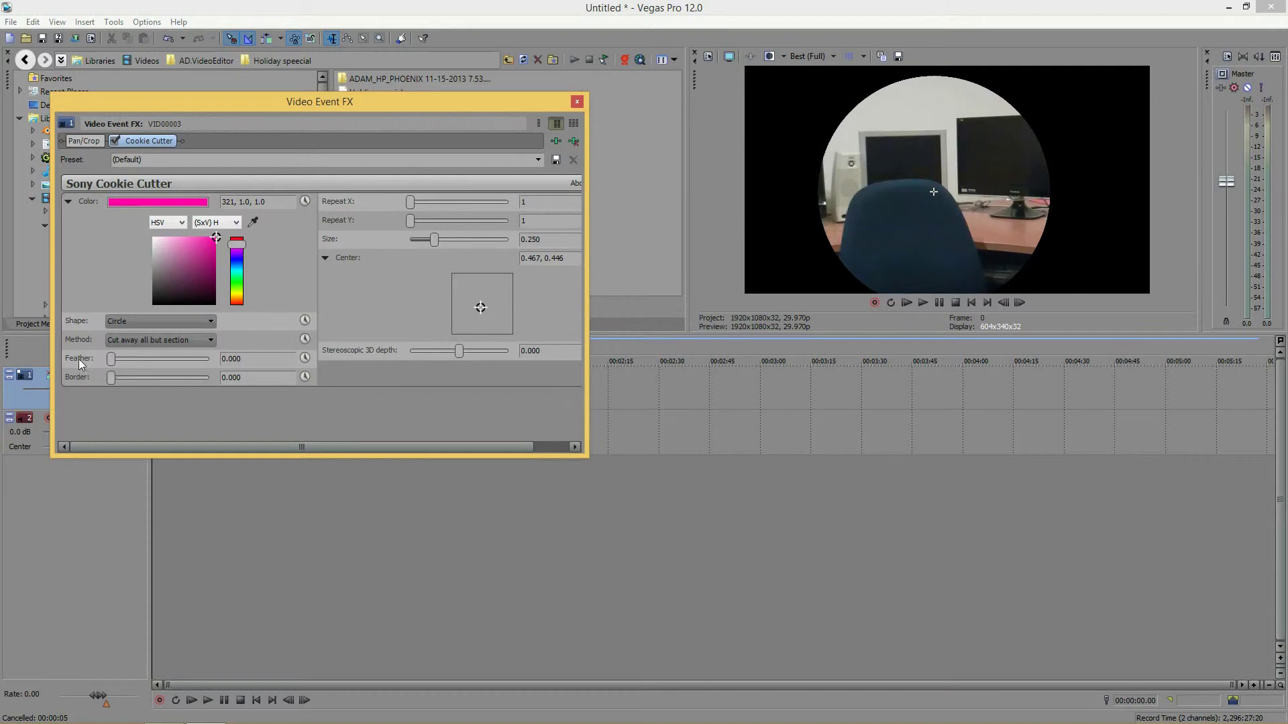
left_click_drag(410, 205, 466, 205)
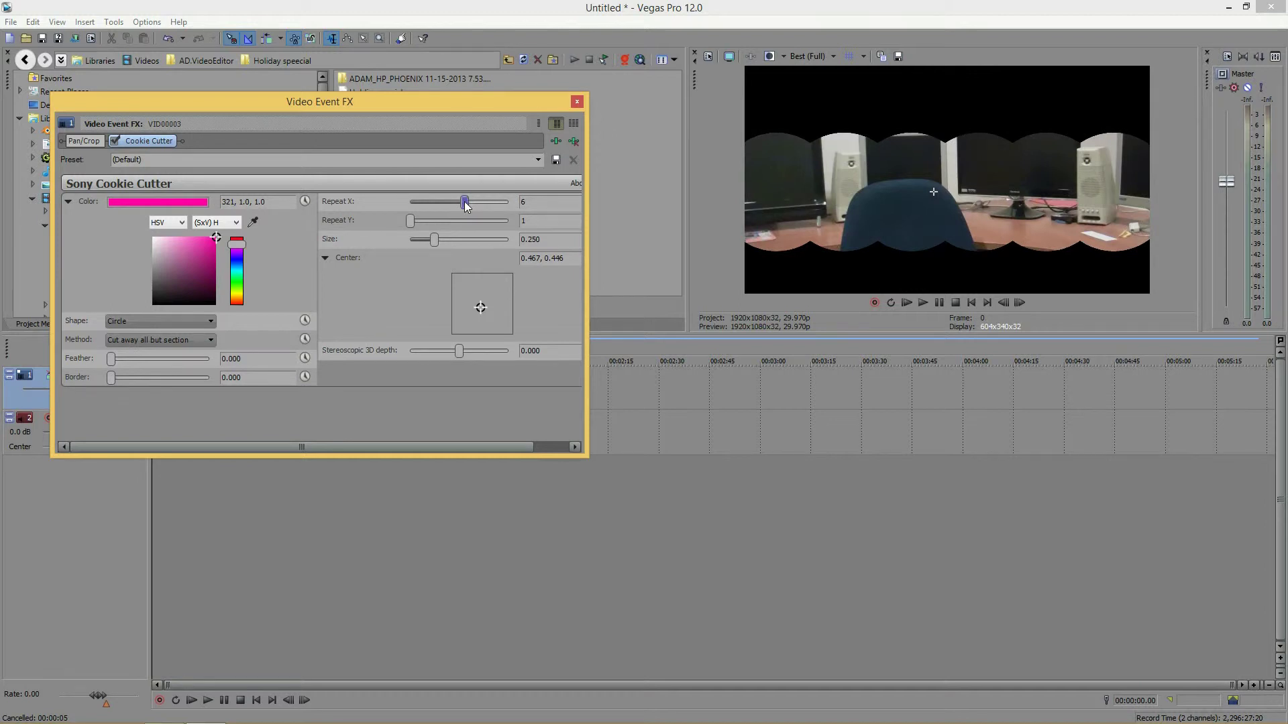
mouse_move(464, 202)
left_mouse_down()
mouse_move(504, 201)
mouse_move(389, 197)
left_mouse_up()
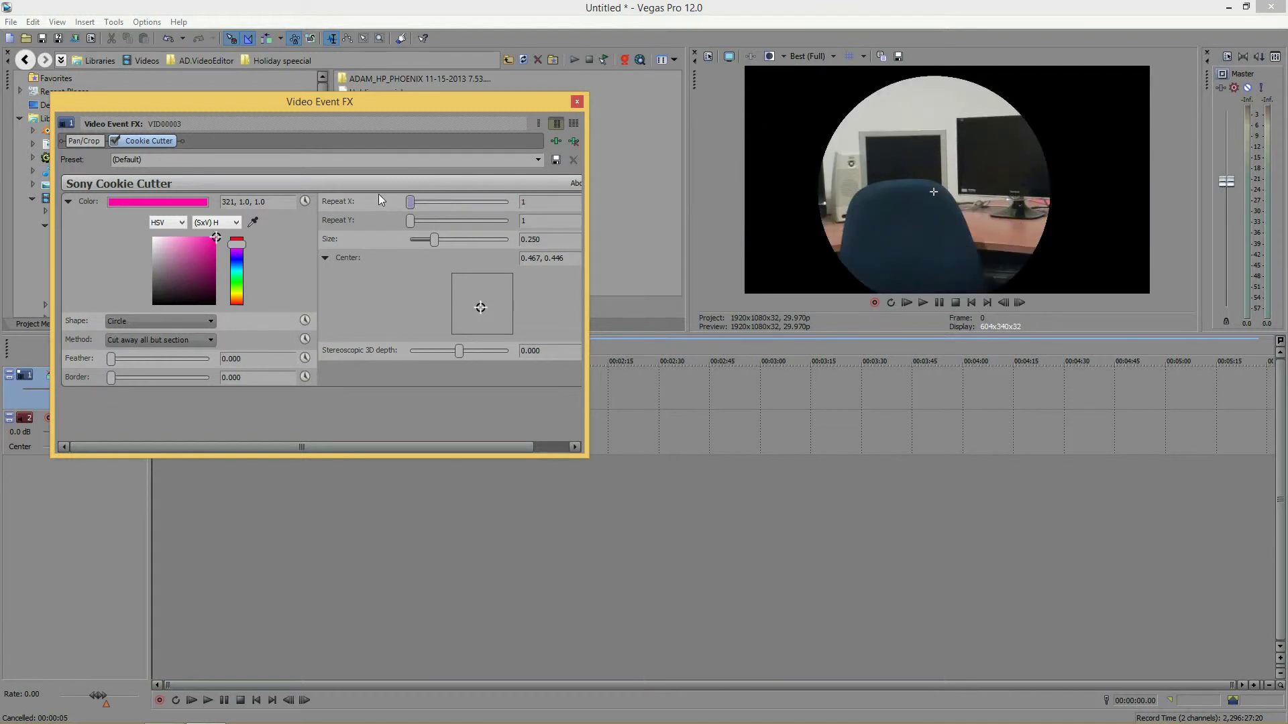
Try multiplying the circle into a grid with Repeat X and Repeat Y at 10 each, and reset both to 1.
left_click_drag(410, 201, 425, 201)
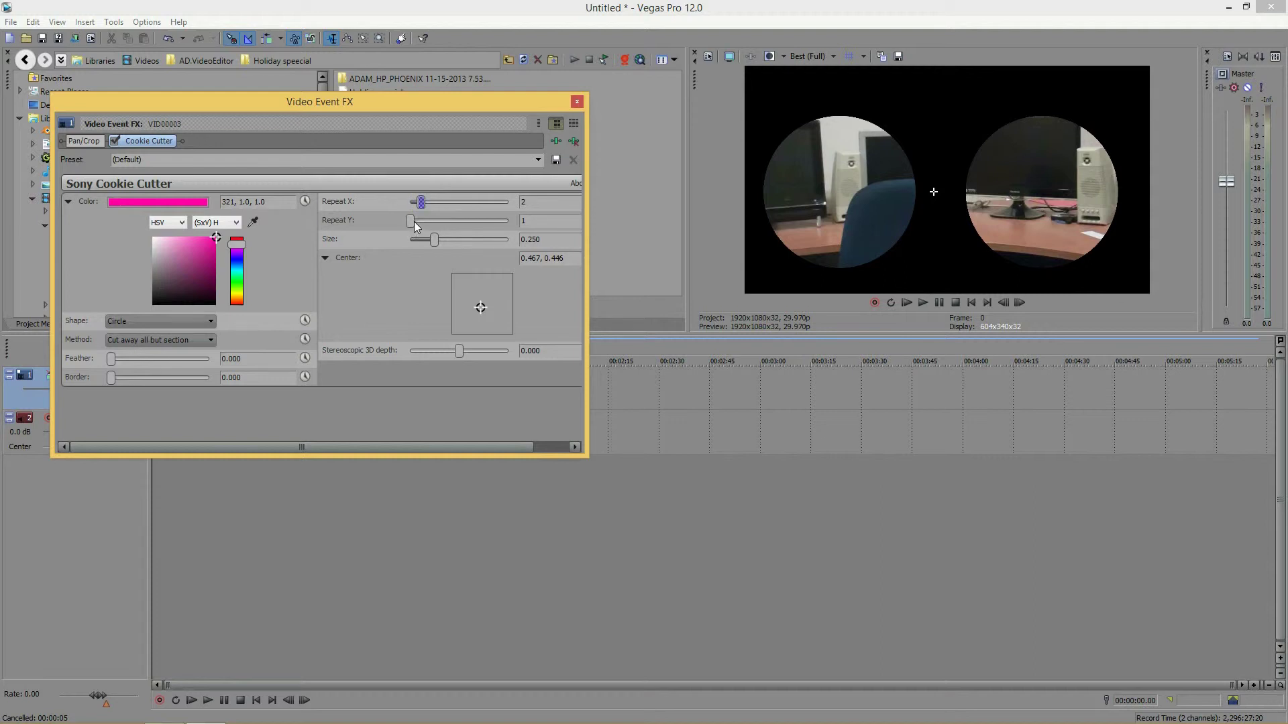
mouse_move(412, 221)
left_mouse_down()
mouse_move(442, 222)
mouse_move(430, 202)
mouse_move(510, 203)
left_mouse_up()
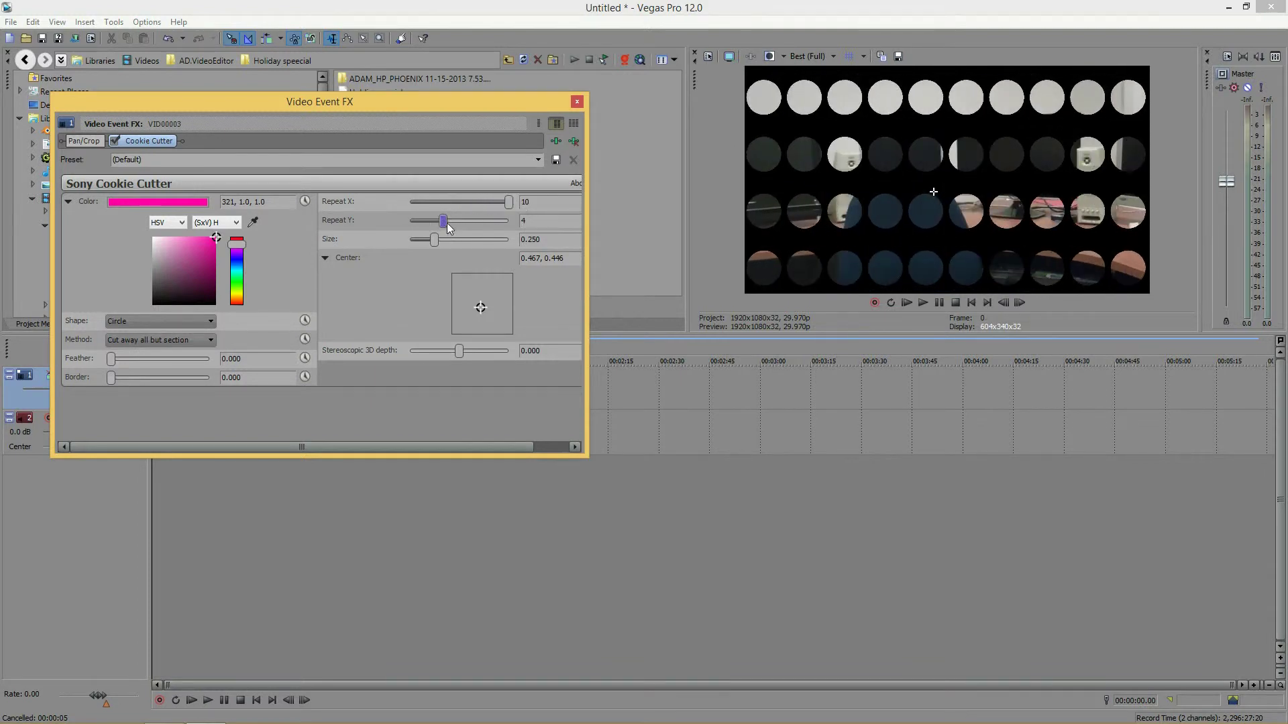
left_click_drag(447, 223, 530, 224)
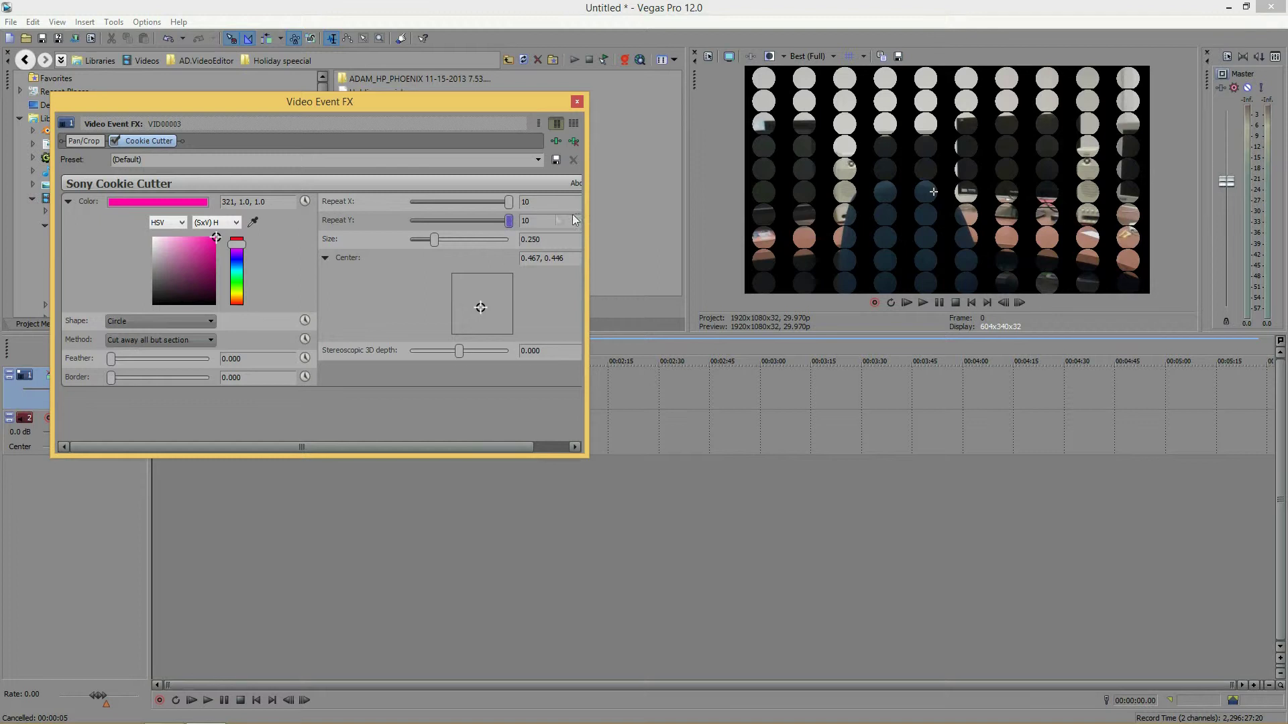
double_click(507, 222)
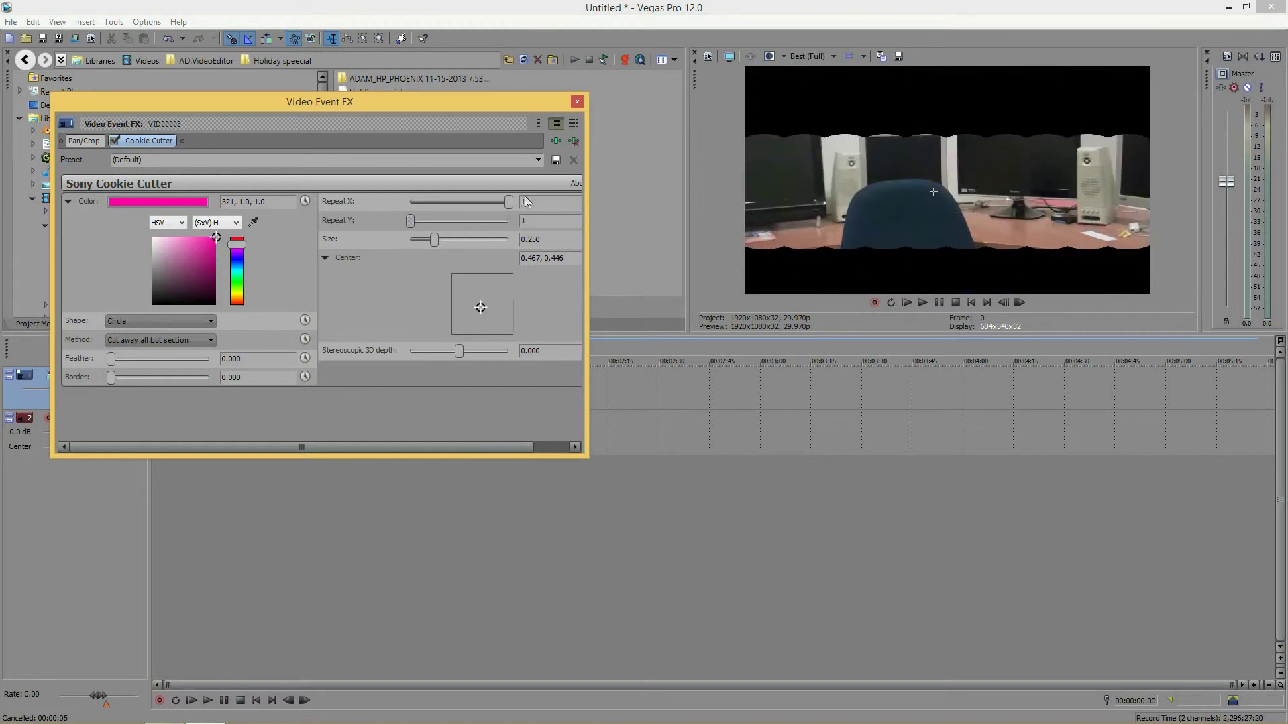
left_click_drag(510, 202, 418, 207)
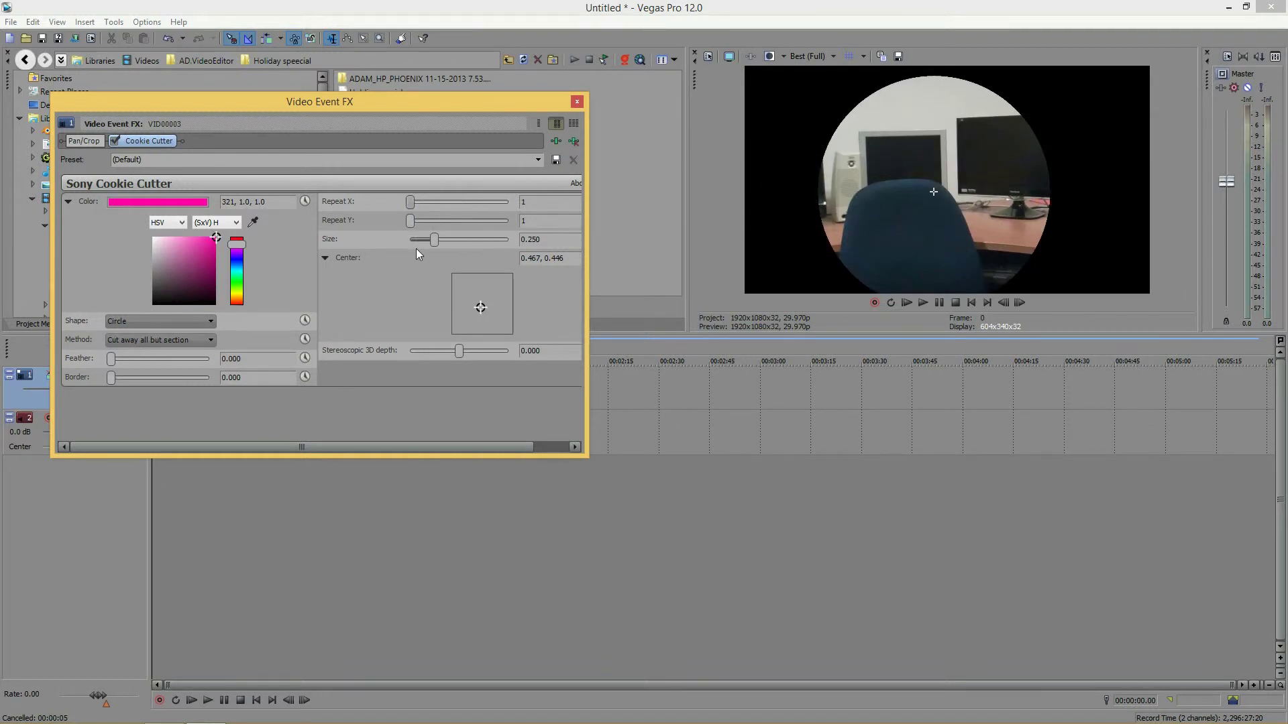
Reduce the circle's size to about 0.211 and change the shape to Oval side.
left_click(425, 239)
mouse_move(425, 239)
left_mouse_down()
mouse_move(464, 240)
mouse_move(429, 241)
left_mouse_up()
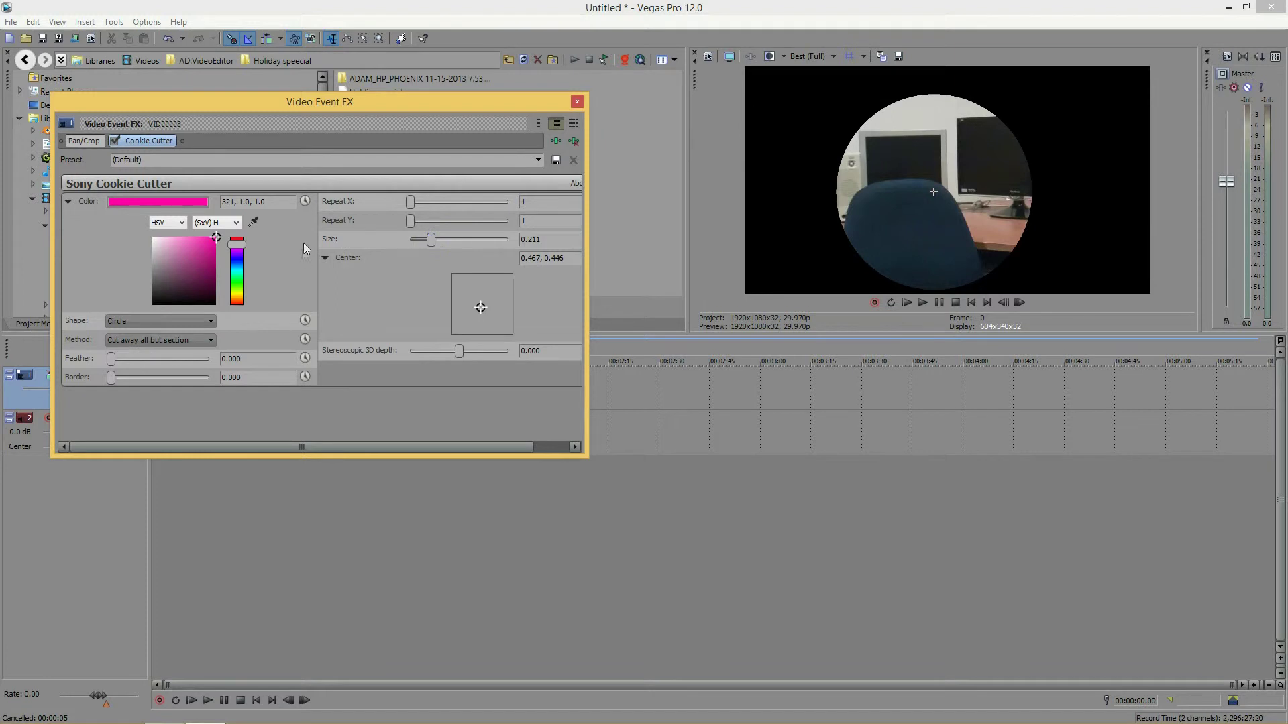
left_click(135, 324)
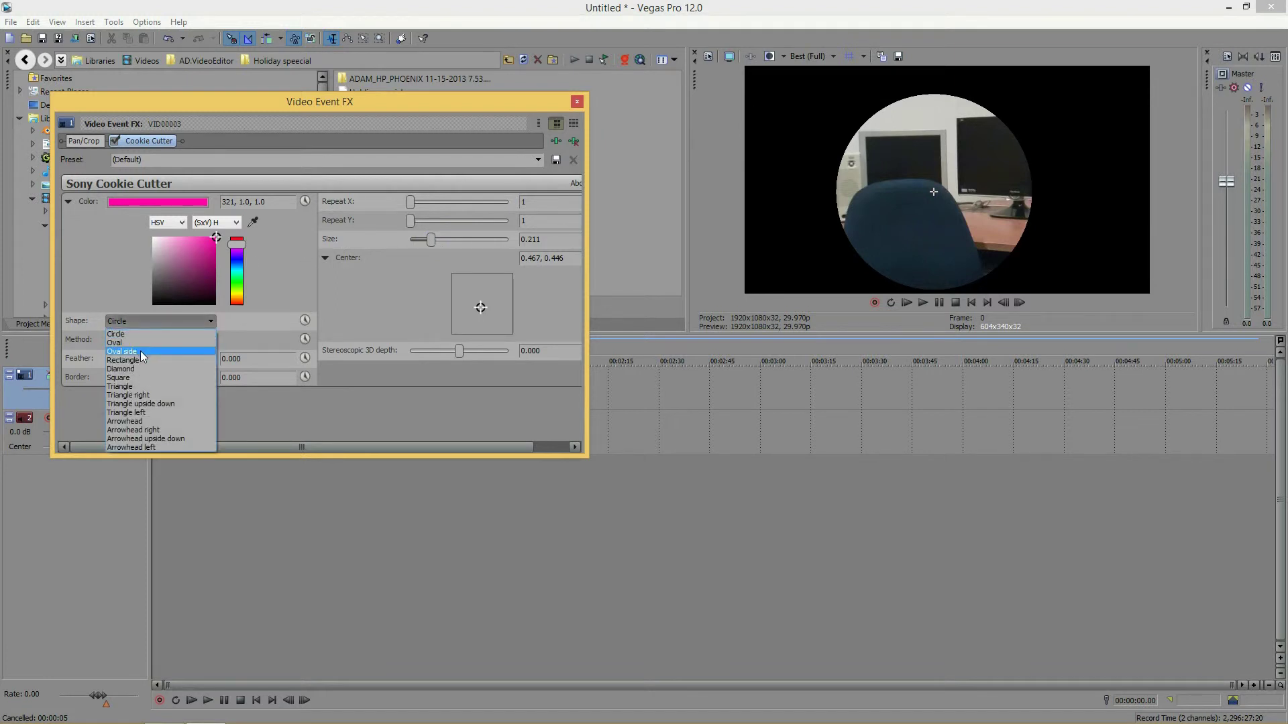
left_click(140, 351)
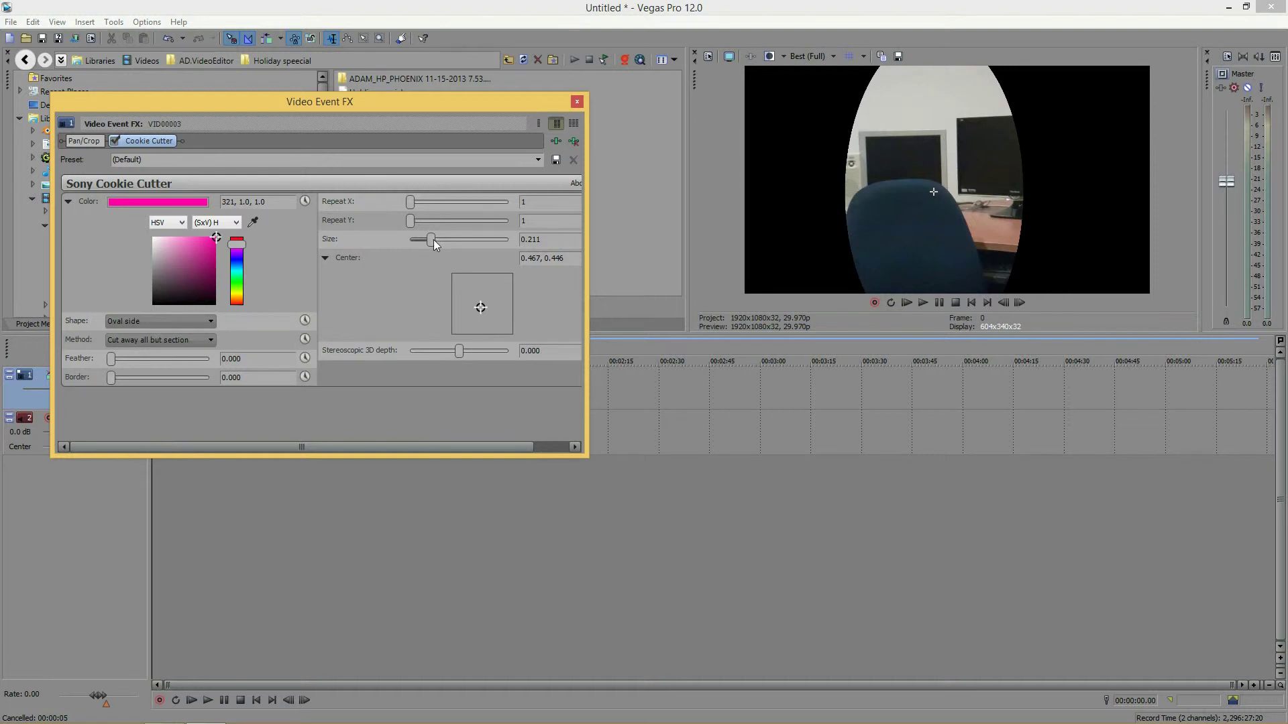
Adjust the cutout's size to about 0.218 and set the shape back to Circle.
left_click_drag(433, 240, 433, 244)
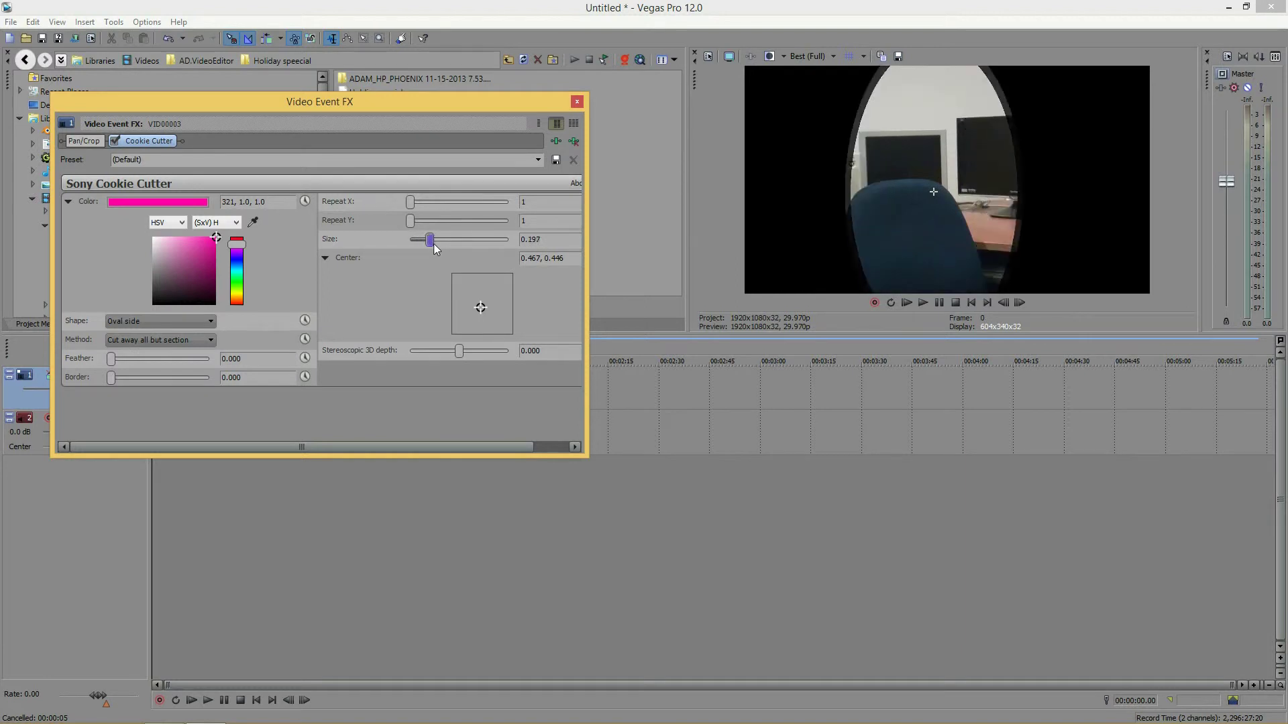
left_click(191, 320)
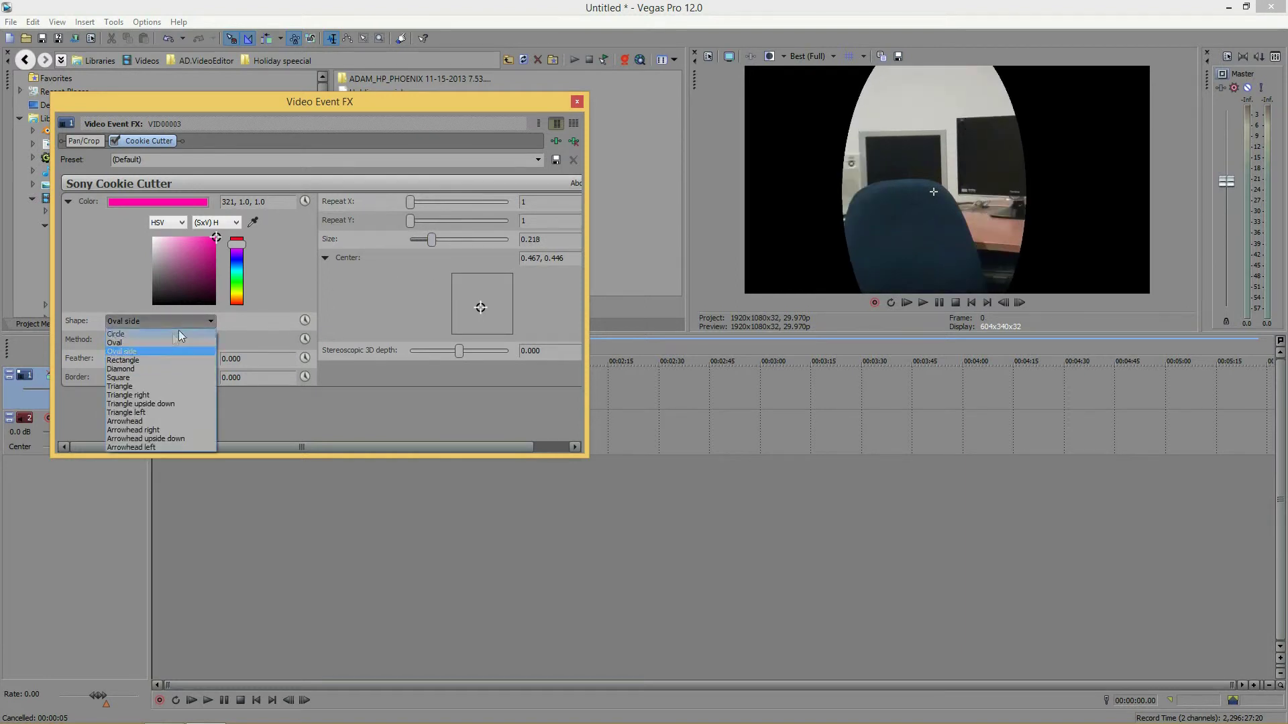
left_click(168, 336)
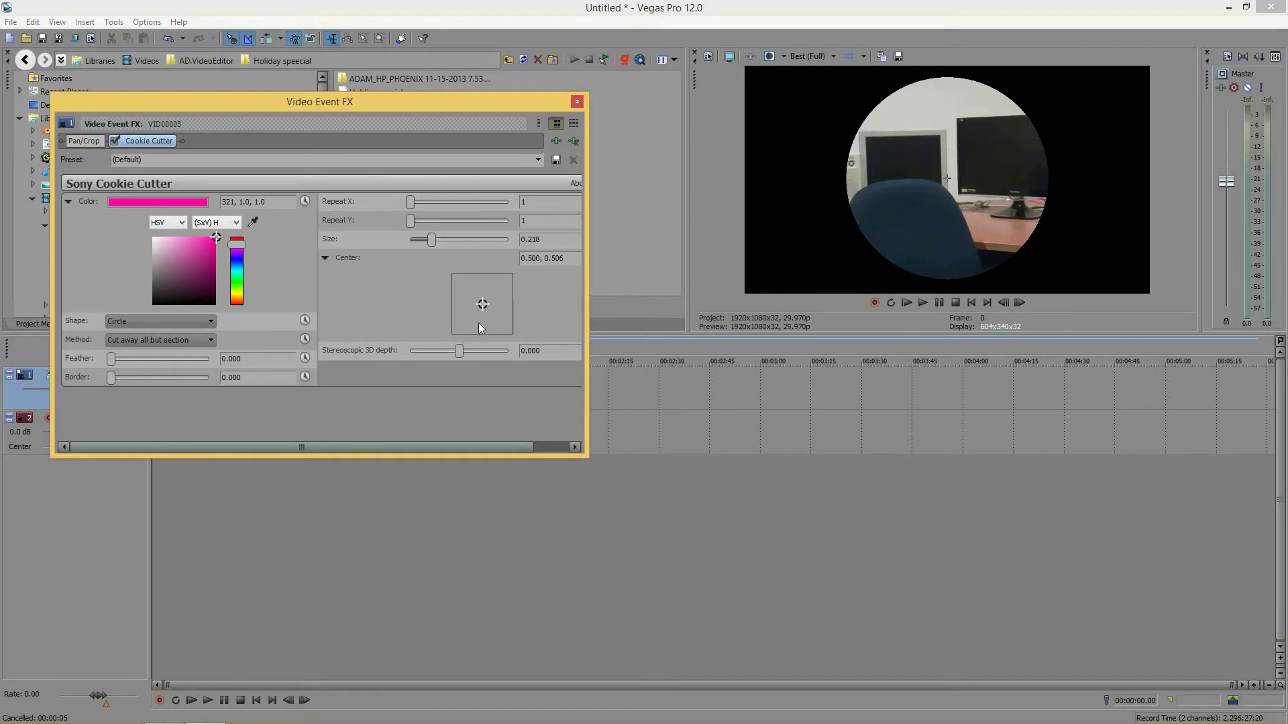
Try moving the circle's centre to about 0.696, 0.674 and return it to 0.500, 0.500.
left_click_drag(481, 304, 591, 235)
left_click_drag(519, 263, 497, 298)
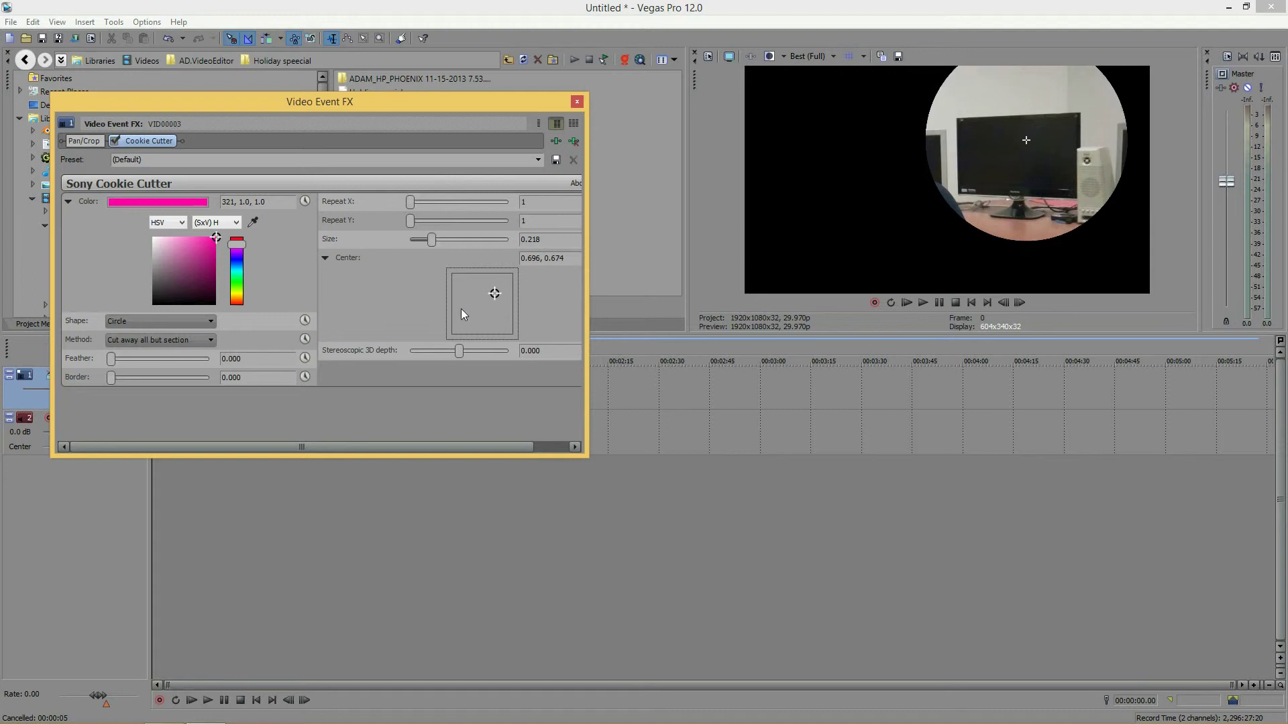
left_click_drag(496, 299, 478, 304)
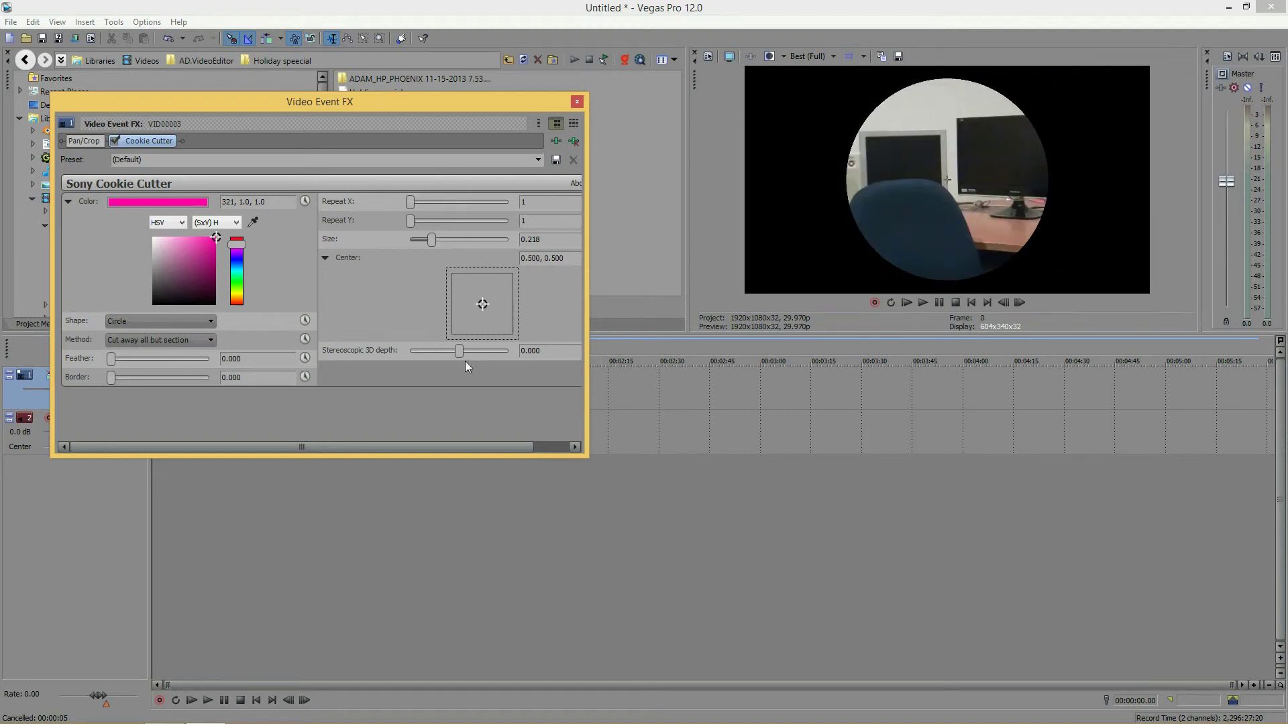
Set the stereoscopic 3D depth to about -0.001 and move the circle's centre to about 0.435, 0.489.
mouse_move(457, 352)
left_mouse_down()
mouse_move(517, 353)
mouse_move(411, 353)
mouse_move(458, 350)
left_mouse_up()
mouse_move(467, 290)
left_mouse_down()
mouse_move(483, 313)
mouse_move(473, 303)
left_mouse_up()
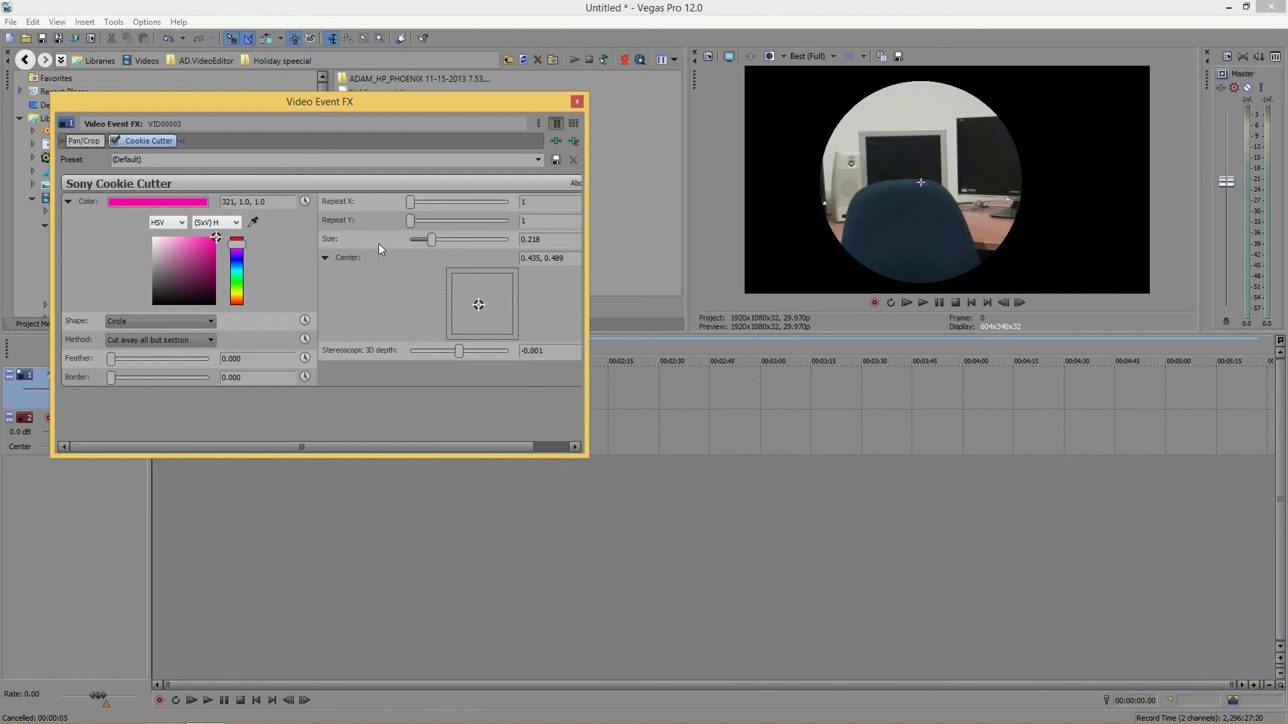
left_click(479, 306)
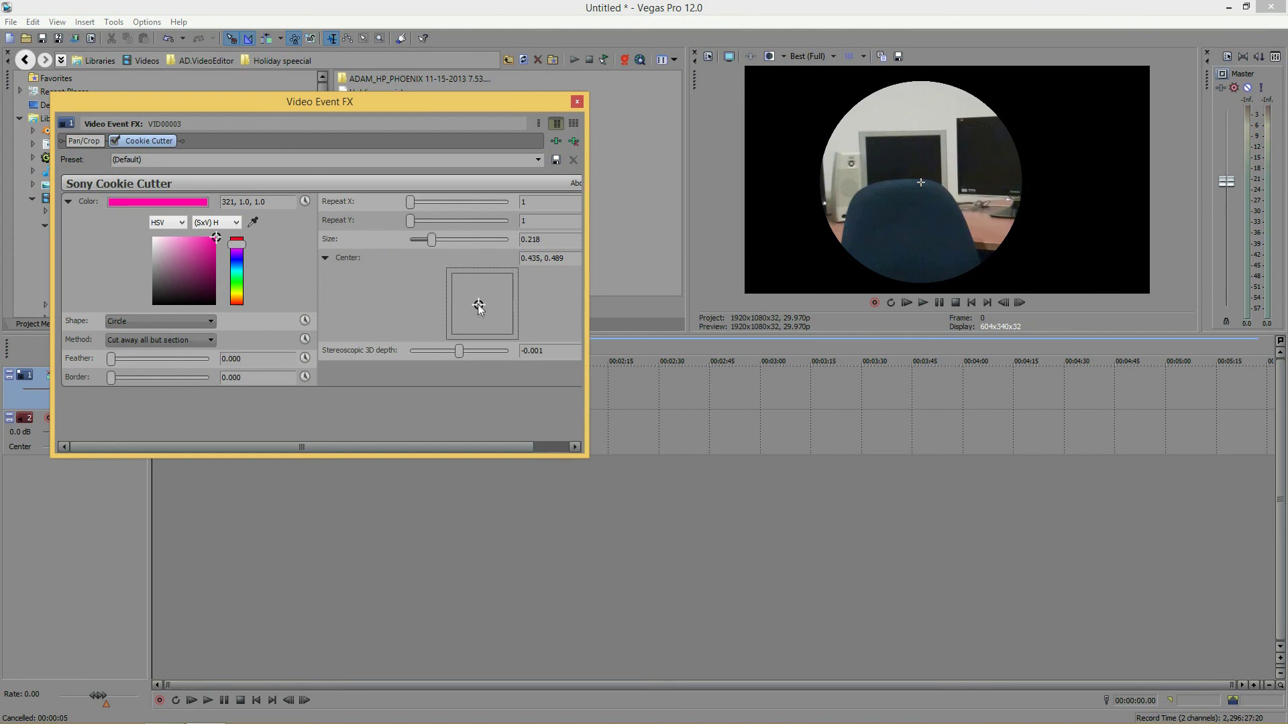